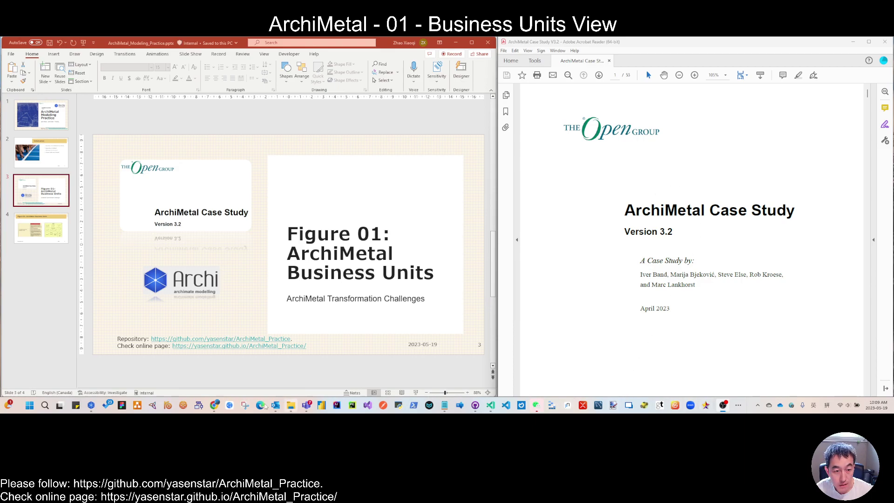
# Glance at the GitHub ArchiMetal_Practice window, return to the PDF and scroll to the Table of Contents.
pyautogui.moveTo(215, 405)
pyautogui.click(228, 387)
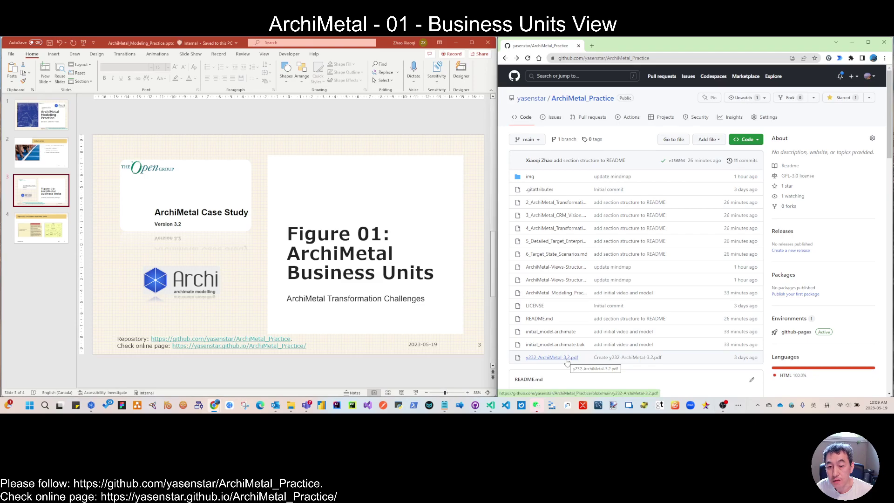
pyautogui.click(852, 42)
pyautogui.scroll(-5, 772, 228)
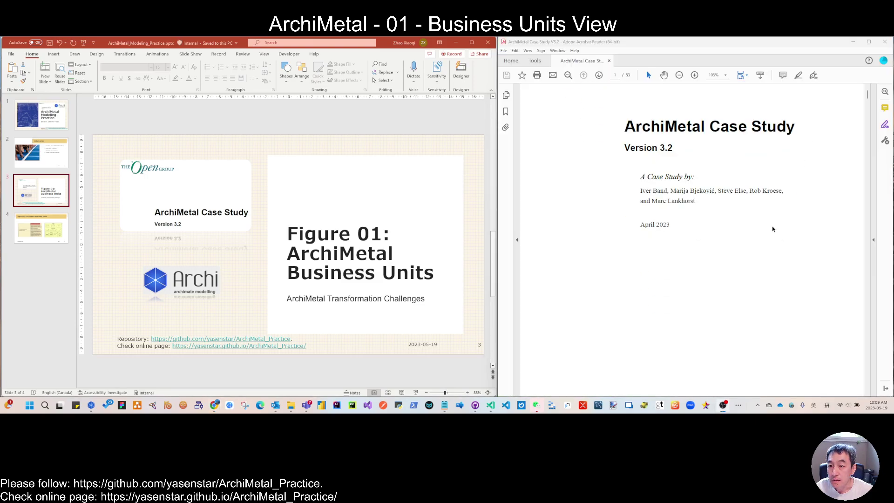
pyautogui.scroll(-10, 861, 381)
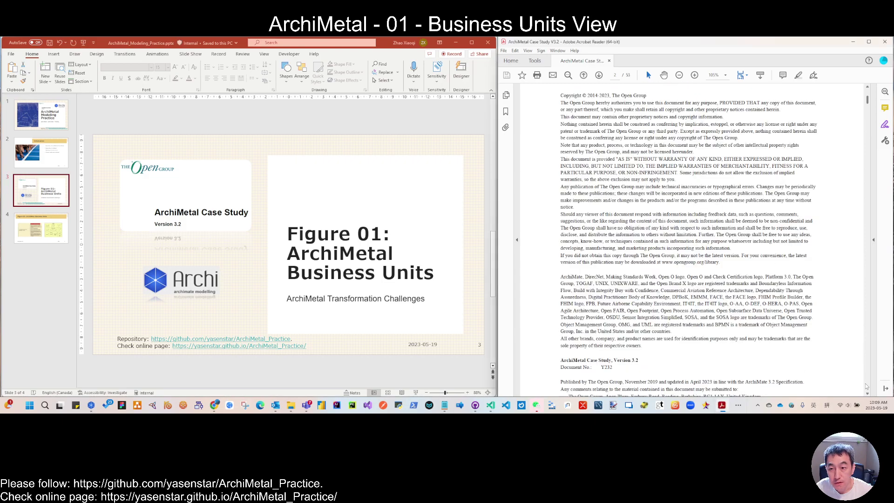
pyautogui.scroll(-3, 678, 283)
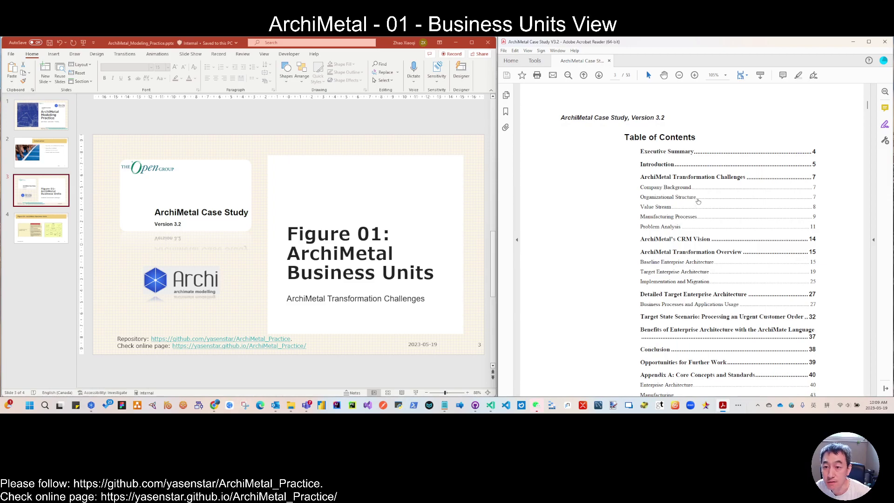
# Jump to the Executive Summary, scroll to the Introduction and highlight the ArchiMate and ISA-95 phrases.
pyautogui.click(666, 152)
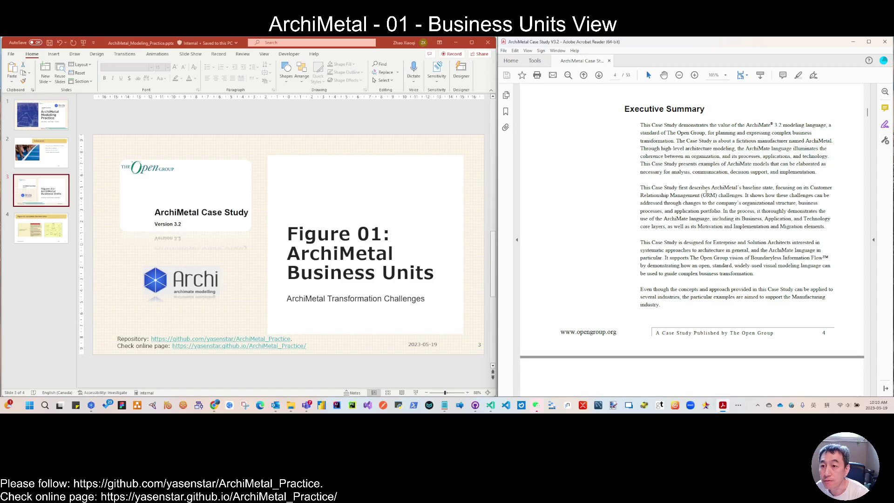
pyautogui.scroll(-10, 672, 261)
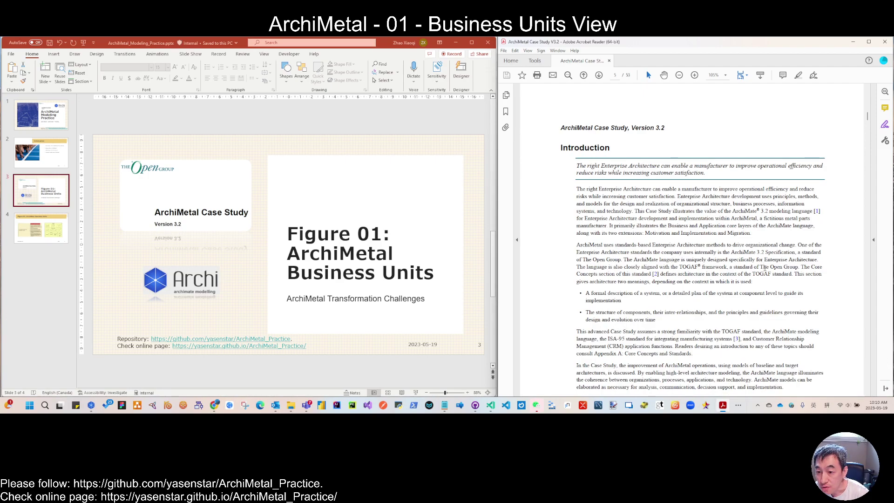
pyautogui.scroll(-3, 765, 268)
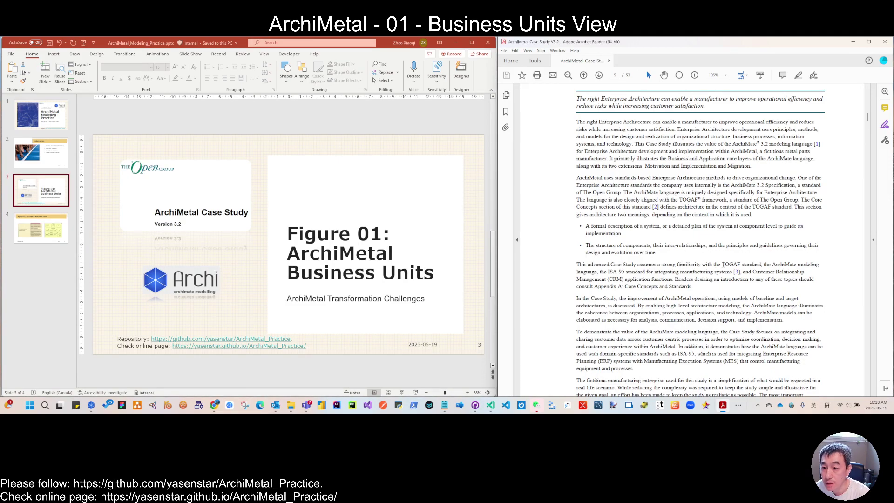
pyautogui.moveTo(722, 265); pyautogui.dragTo(809, 264)
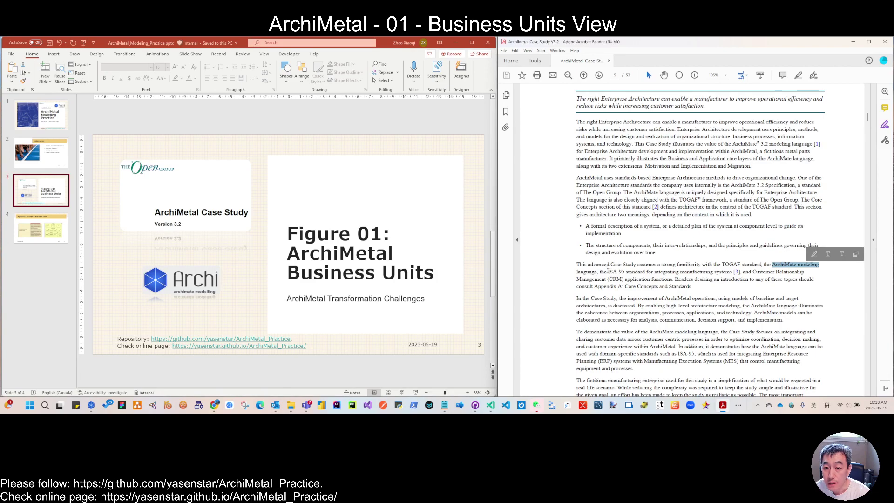
pyautogui.moveTo(607, 272); pyautogui.dragTo(732, 272)
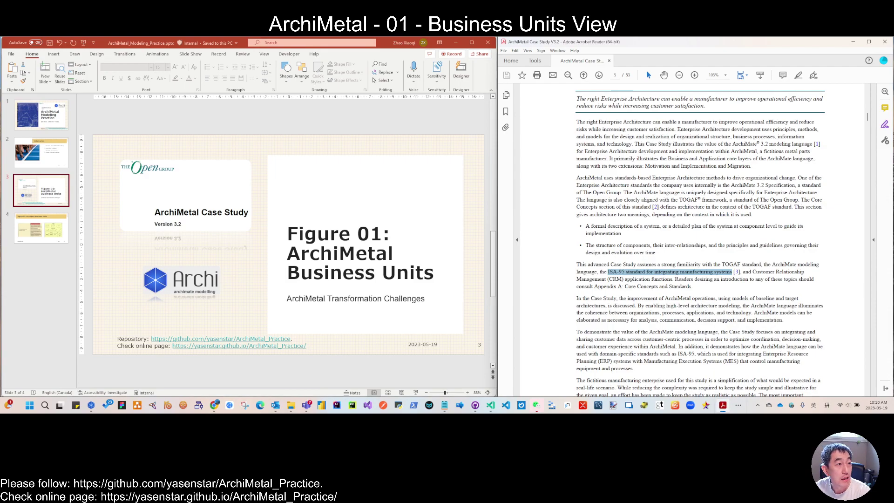
pyautogui.hotkey('alt', 'Tab')
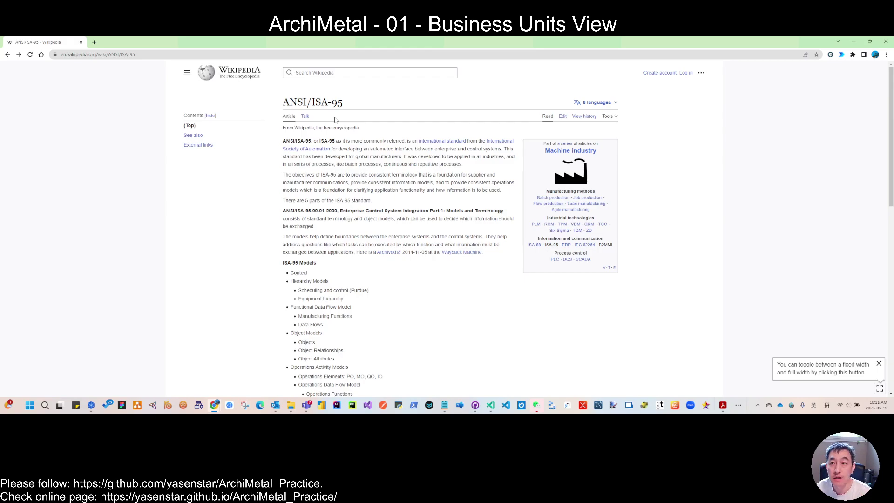
# Show PowerPoint slide 4 with the Figure 01 diagram and browse the PDF pages by scrollbar.
pyautogui.click(850, 43)
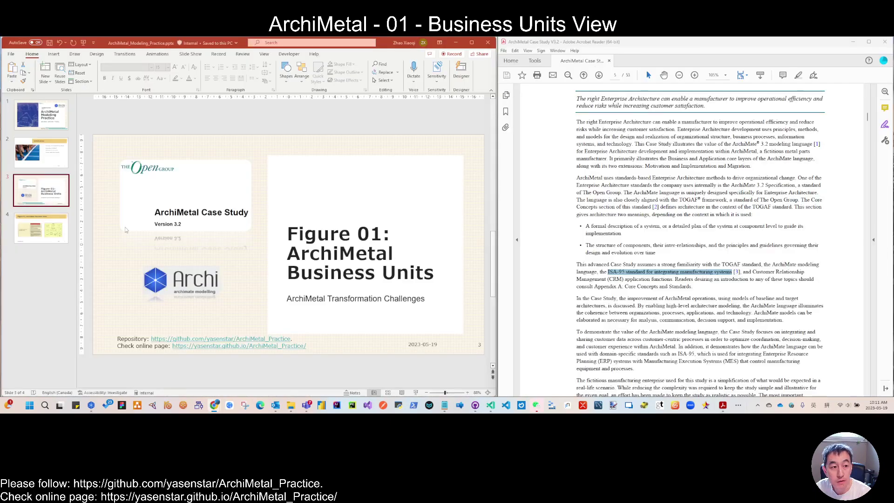
pyautogui.click(33, 237)
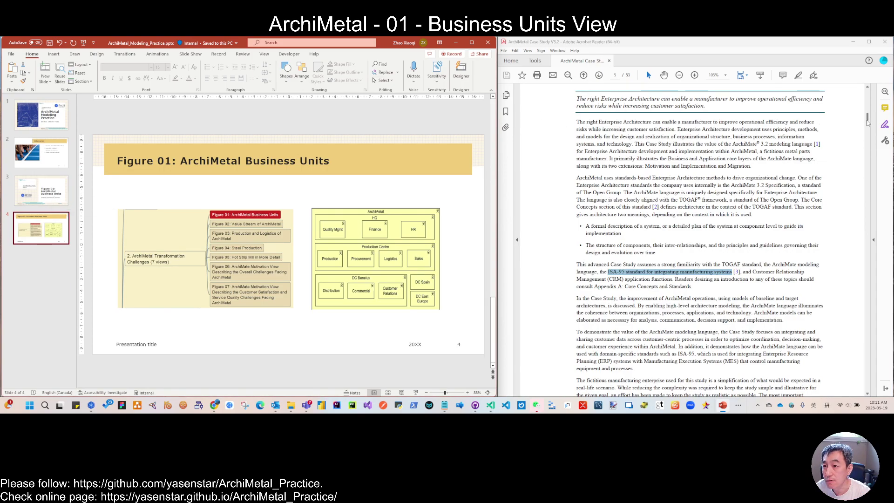
pyautogui.moveTo(867, 117); pyautogui.dragTo(855, 340)
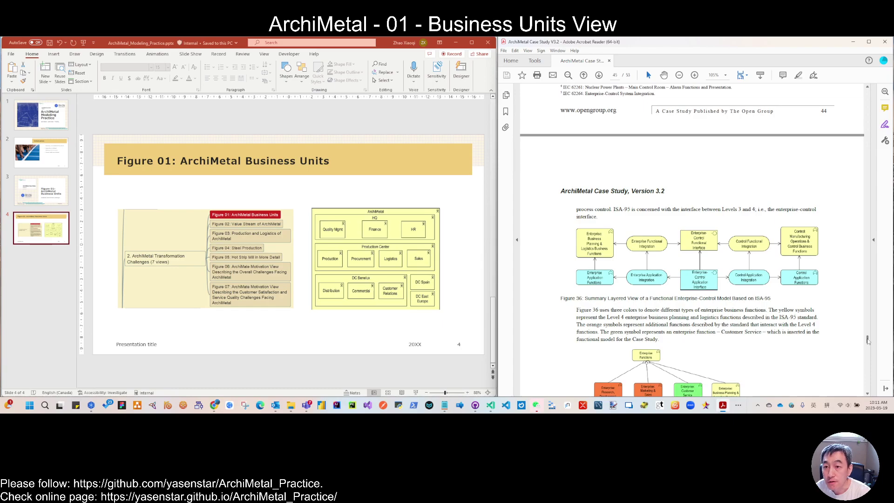
pyautogui.moveTo(867, 340); pyautogui.dragTo(867, 113)
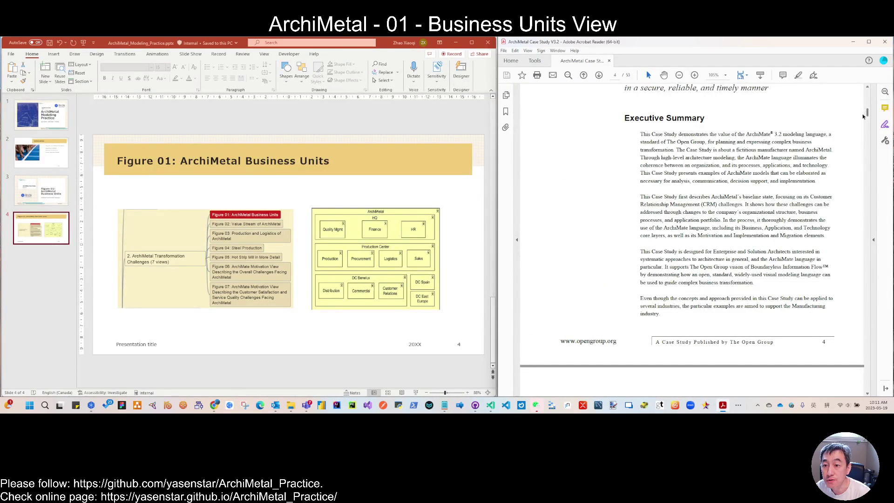
# Scroll the PDF to page 7's Organizational Structure, briefly selecting and clearing the MES term.
pyautogui.scroll(-3, 785, 183)
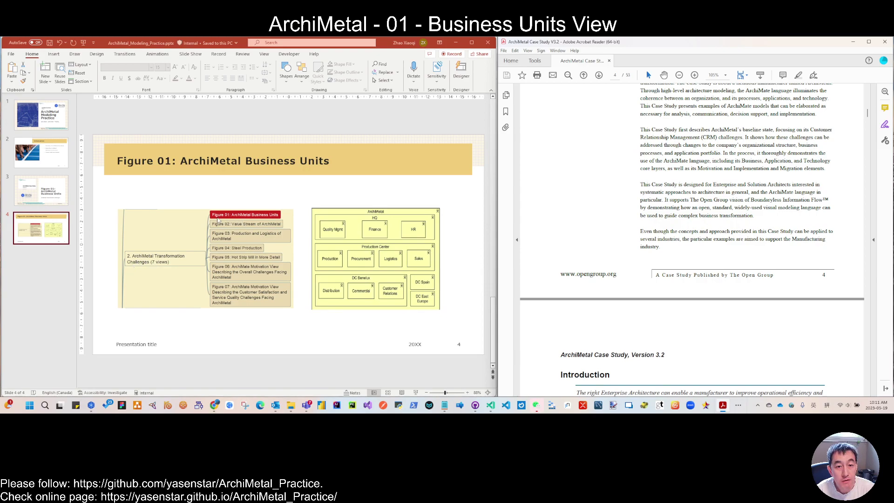
pyautogui.scroll(-10, 673, 237)
pyautogui.scroll(-4, 673, 237)
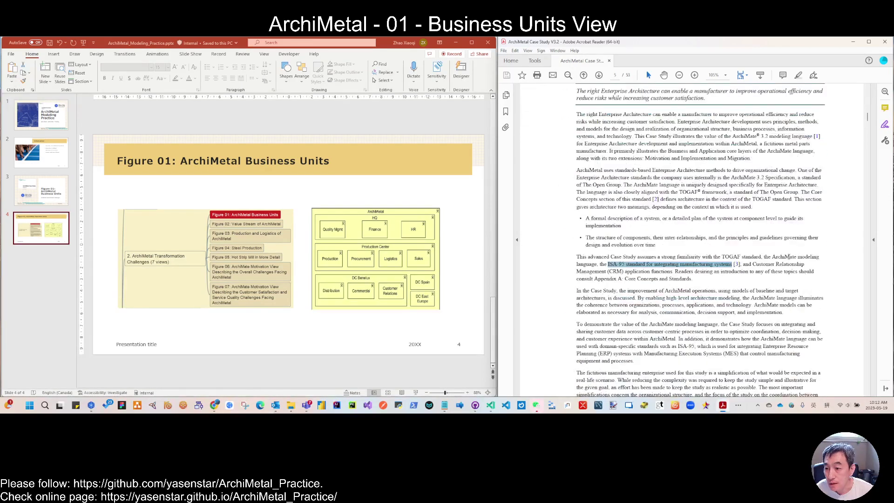
pyautogui.click(867, 326)
pyautogui.scroll(3, 834, 313)
pyautogui.scroll(-4, 745, 297)
pyautogui.scroll(-3, 712, 284)
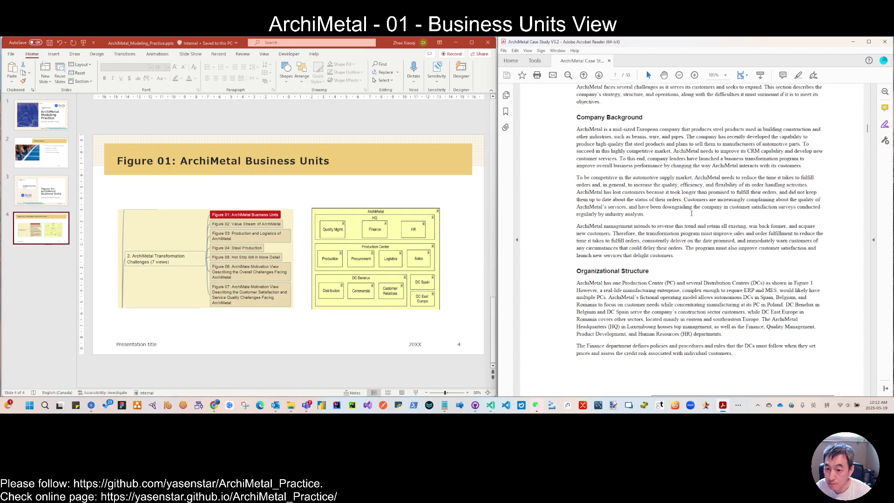
pyautogui.scroll(-3, 658, 248)
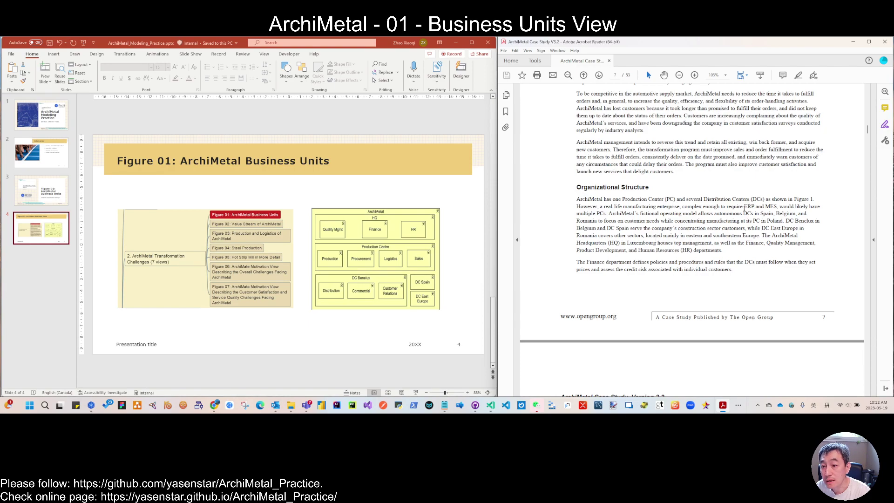
pyautogui.moveTo(743, 206); pyautogui.dragTo(777, 206)
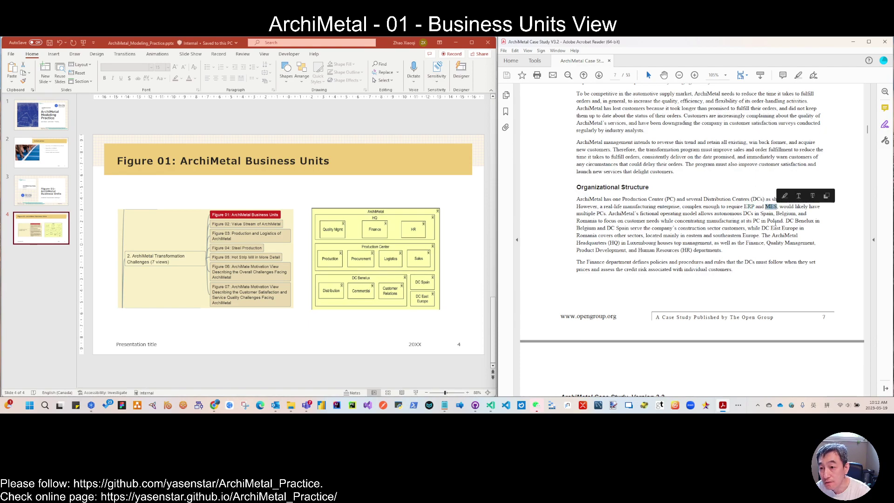
pyautogui.click(832, 251)
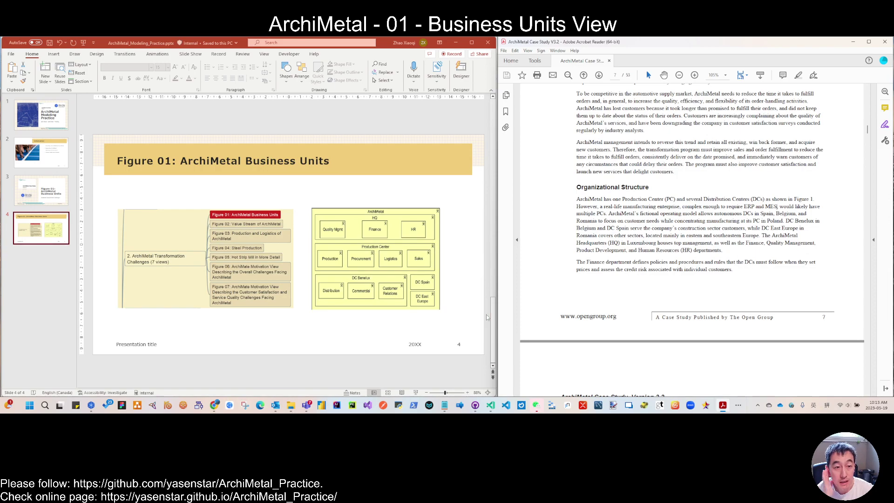
# Scroll to page 8's Figure 1 and minimise PowerPoint to reveal the Archi model.
pyautogui.scroll(-8, 697, 272)
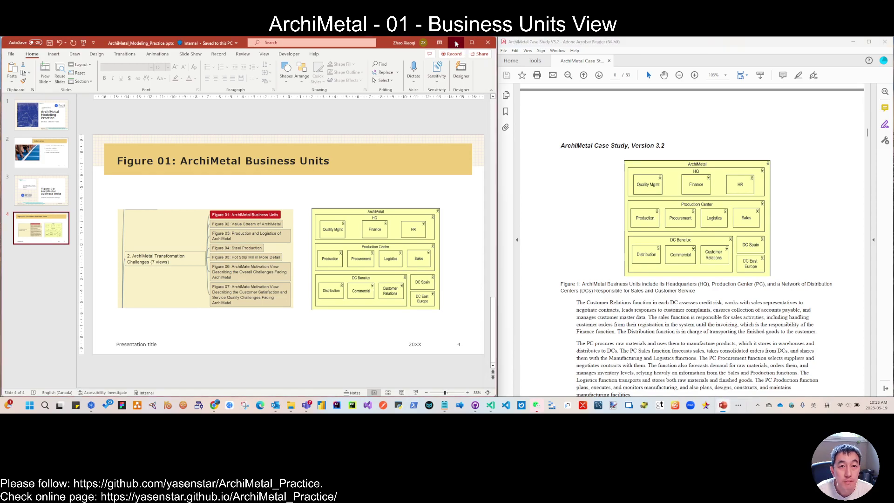
pyautogui.click(455, 43)
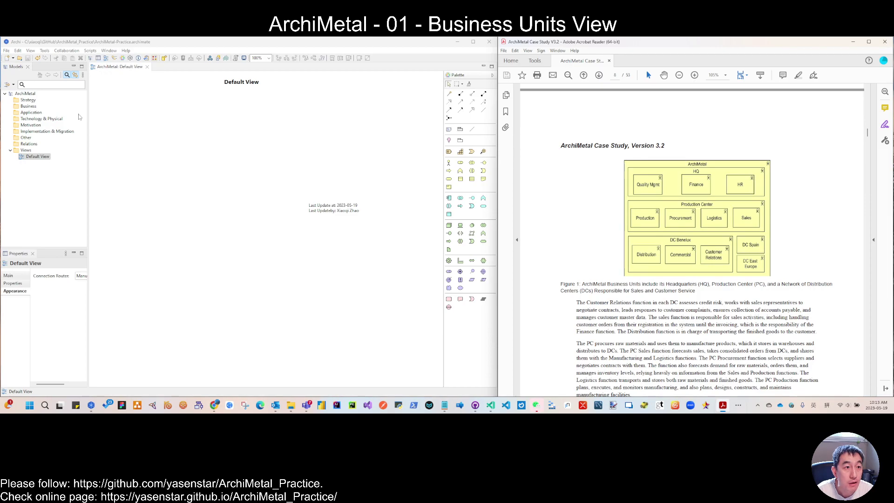
# Widen the model tree and add a Challenges folder under Views.
pyautogui.moveTo(88, 116); pyautogui.dragTo(101, 113)
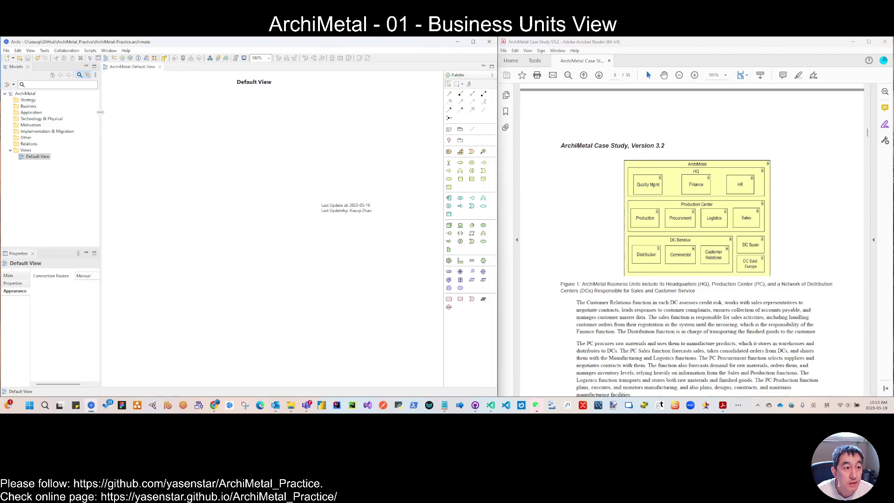
pyautogui.rightClick(27, 151)
pyautogui.moveTo(47, 155)
pyautogui.click(213, 157)
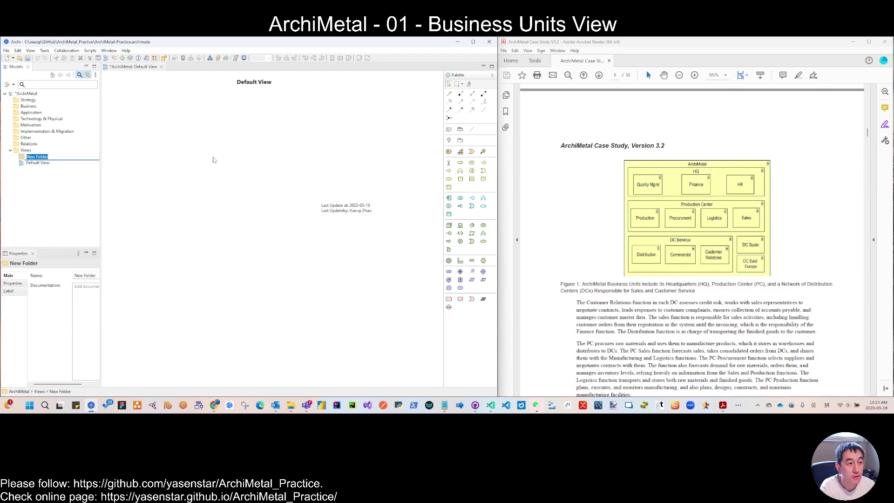
pyautogui.write('Challenges')
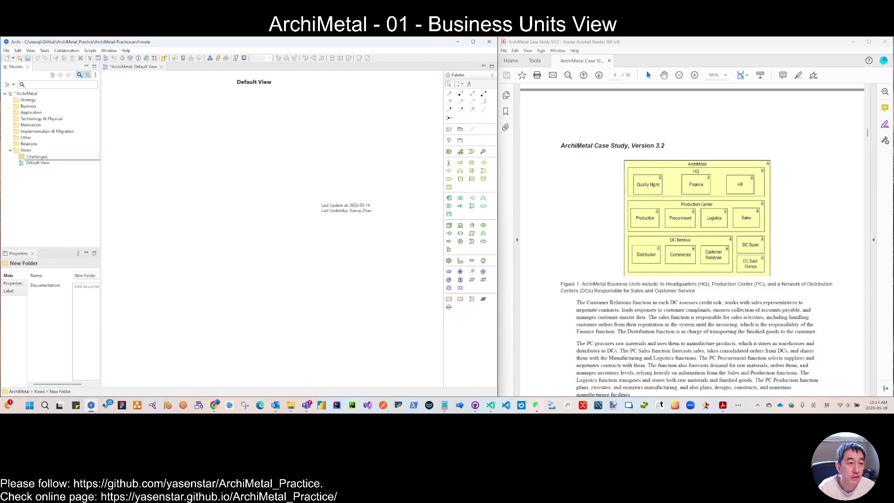
pyautogui.press('Return')
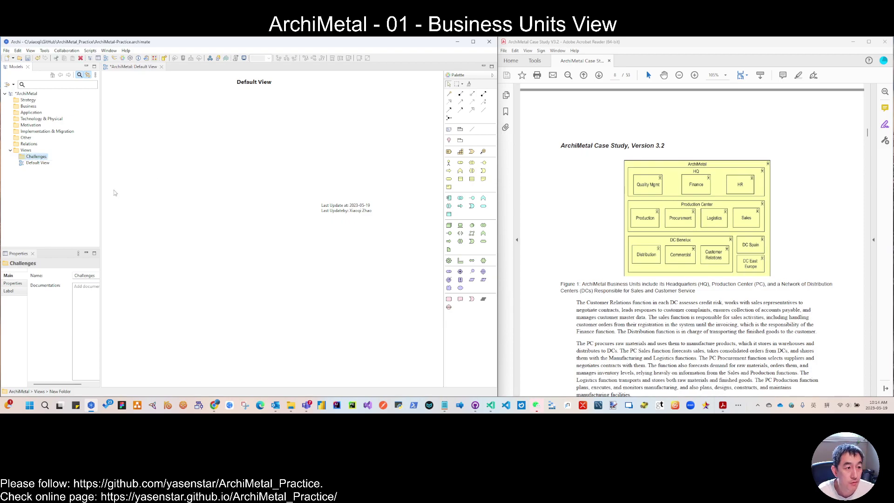
# Duplicate Default View into Challenges, rename the copy Figure01_Business-Units, and save the model.
pyautogui.click(41, 165)
pyautogui.rightClick(42, 166)
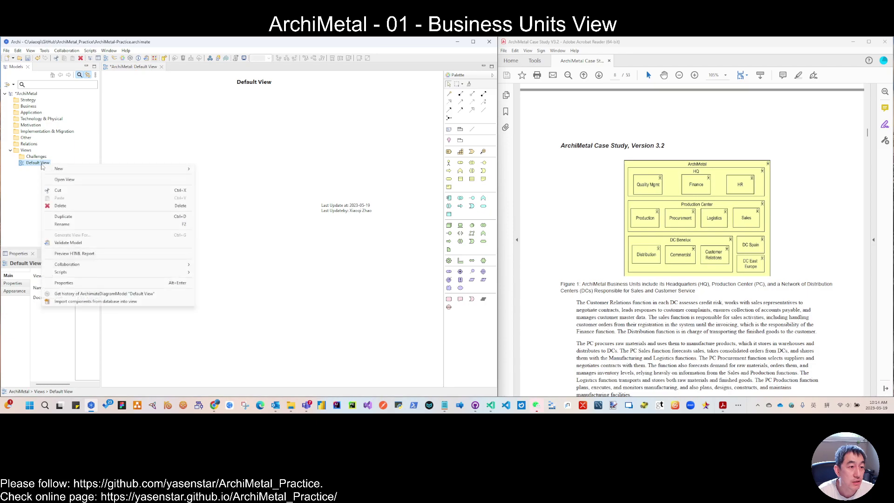
pyautogui.click(86, 217)
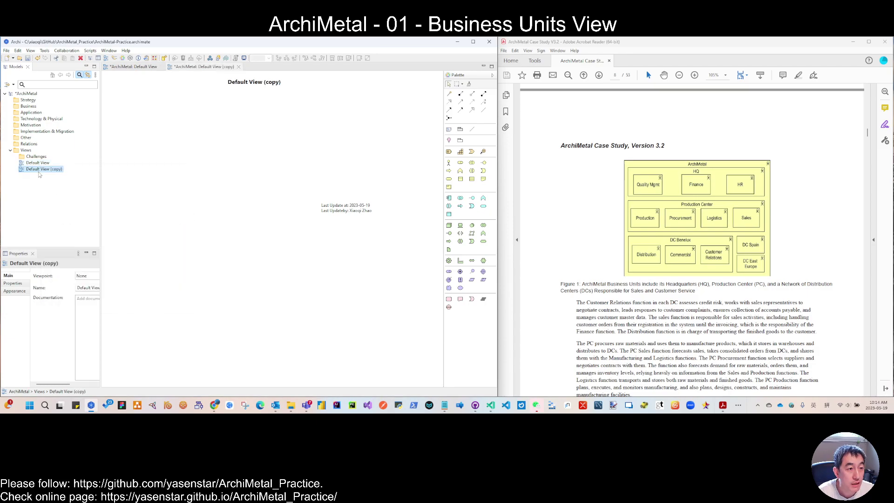
pyautogui.moveTo(41, 170); pyautogui.dragTo(39, 162)
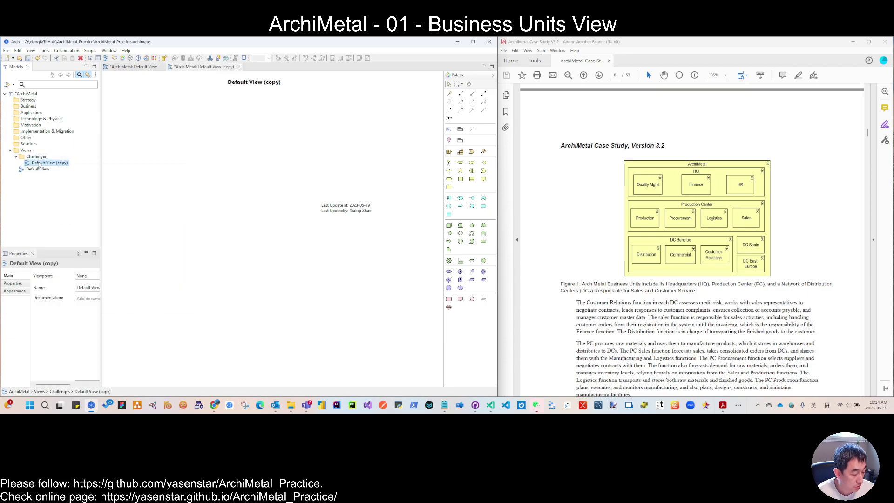
pyautogui.press('F2')
pyautogui.write('Bu')
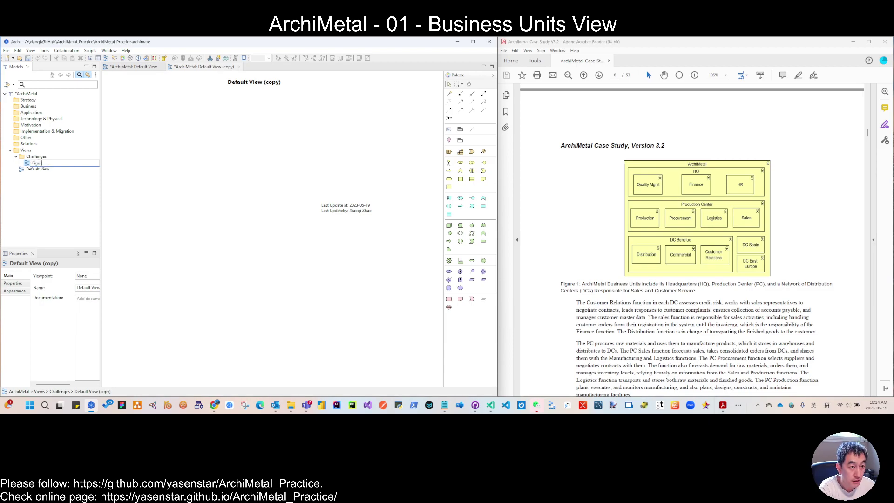
pyautogui.write('gure01_Business-U')
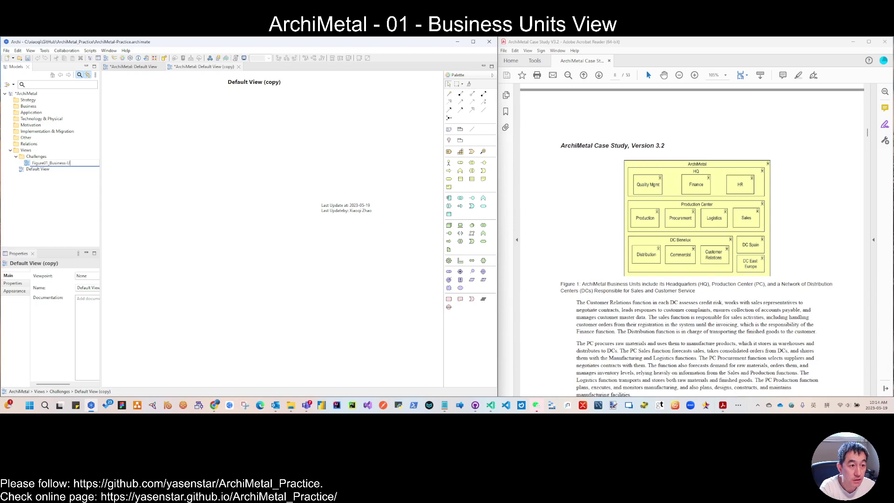
pyautogui.write('nits')
pyautogui.press('Return')
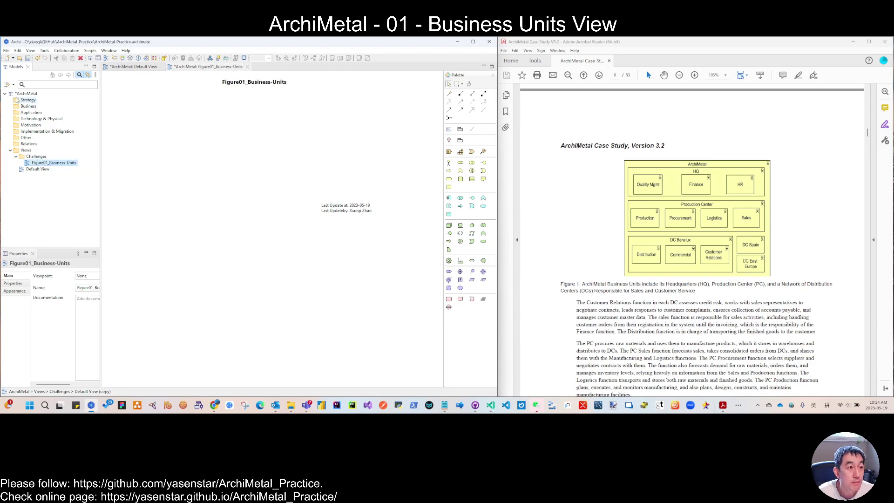
pyautogui.click(28, 58)
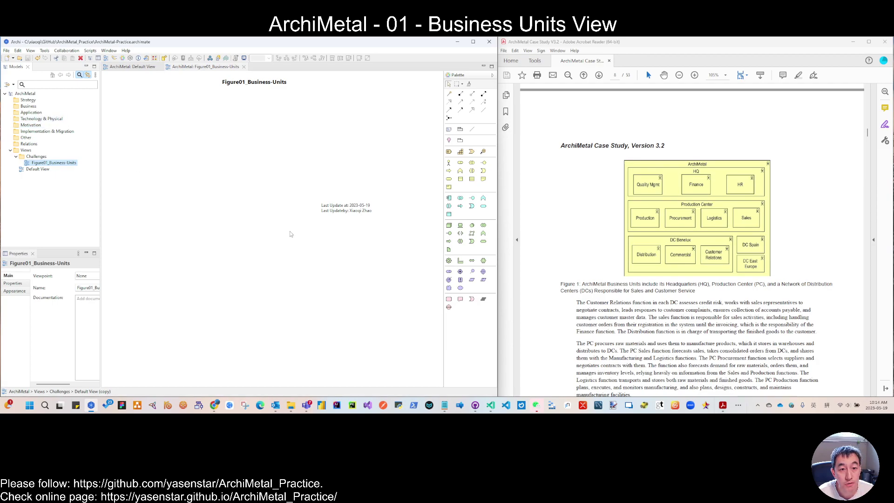
# Drag the Last Update note lower and create a Business_Actors folder under Business.
pyautogui.moveTo(352, 209); pyautogui.dragTo(390, 292)
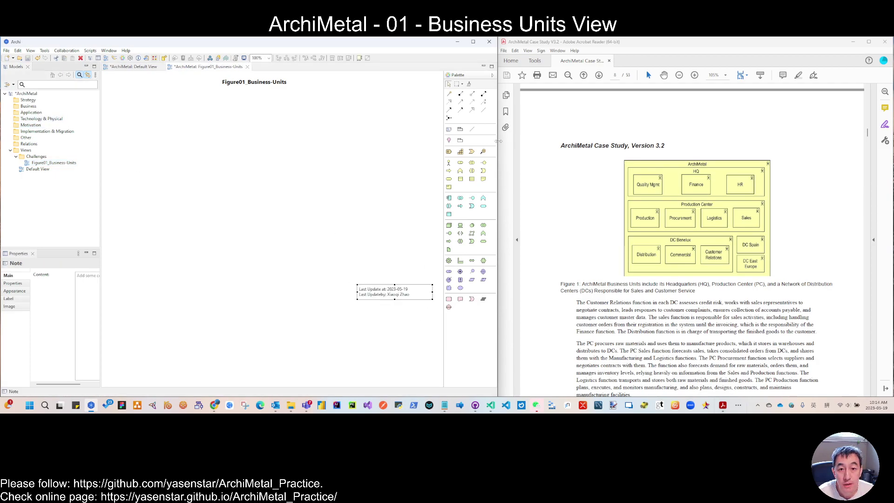
pyautogui.rightClick(28, 106)
pyautogui.moveTo(48, 113)
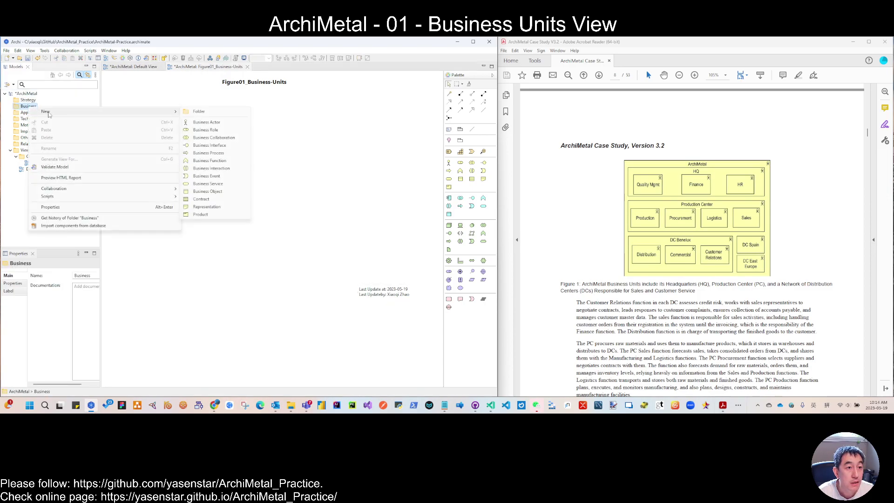
pyautogui.click(207, 115)
pyautogui.write('Bus')
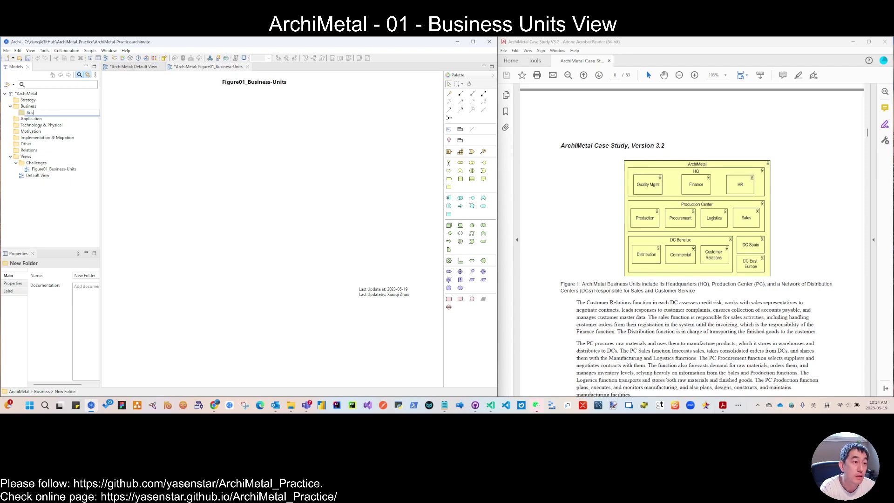
pyautogui.write('iness')
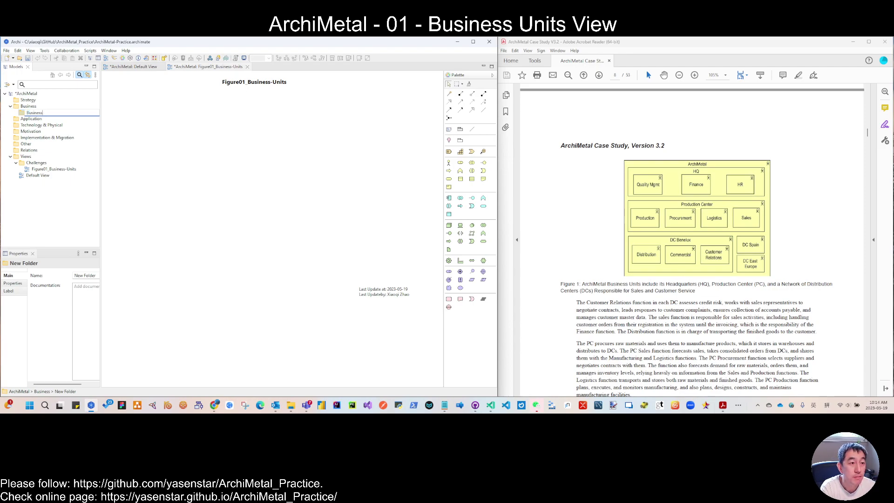
pyautogui.write('_Actors')
pyautogui.press('Return')
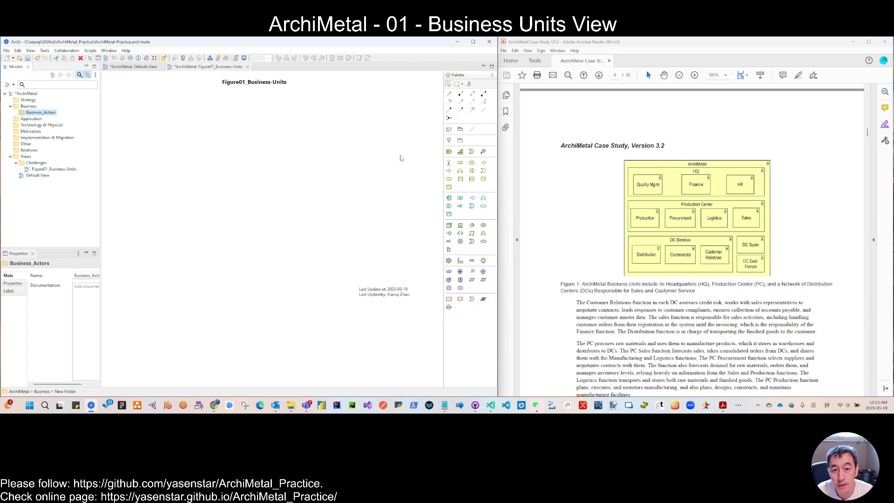
# Place a Business Actor at the view's top-left and name it ArchiMetal.
pyautogui.click(448, 163)
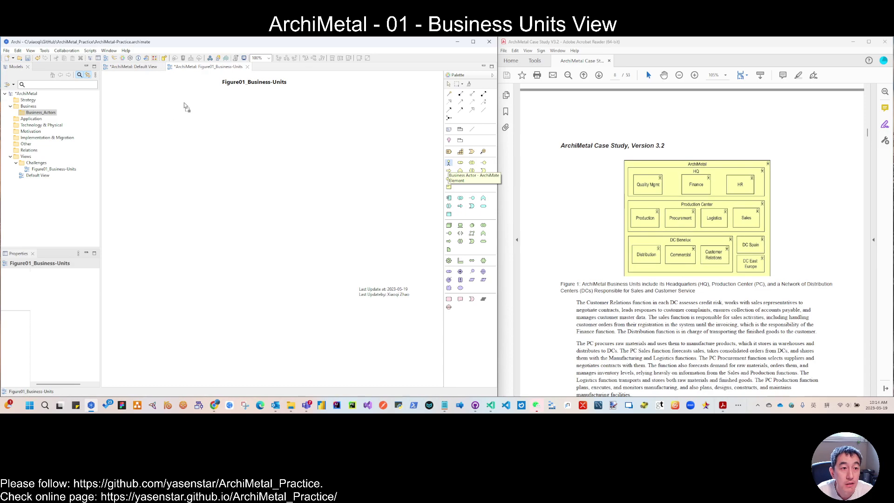
pyautogui.click(114, 98)
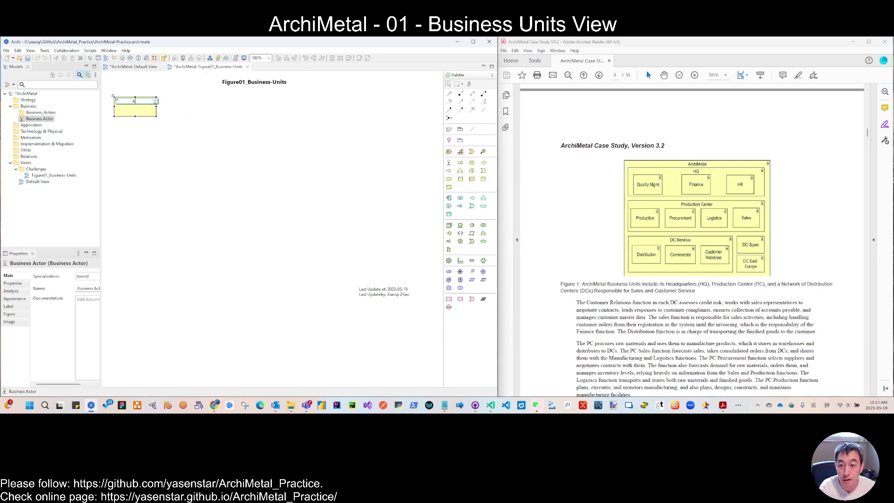
pyautogui.write('ArchiMeta')
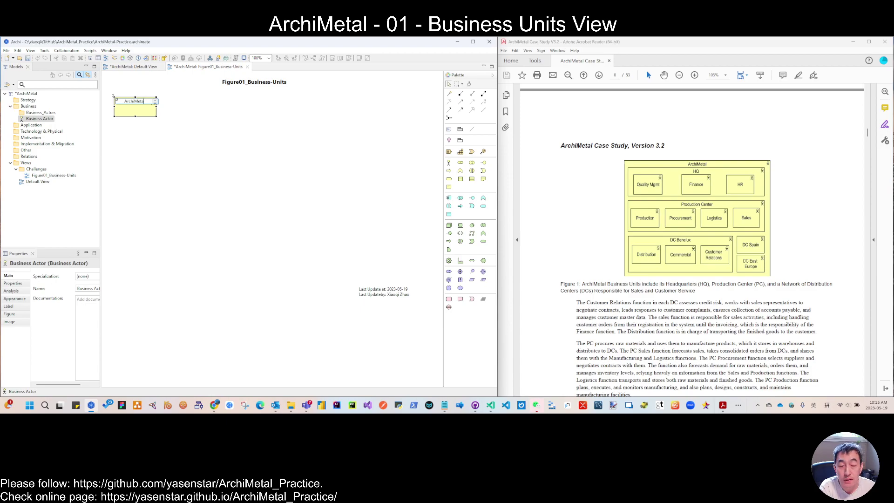
pyautogui.write('l')
pyautogui.click(213, 147)
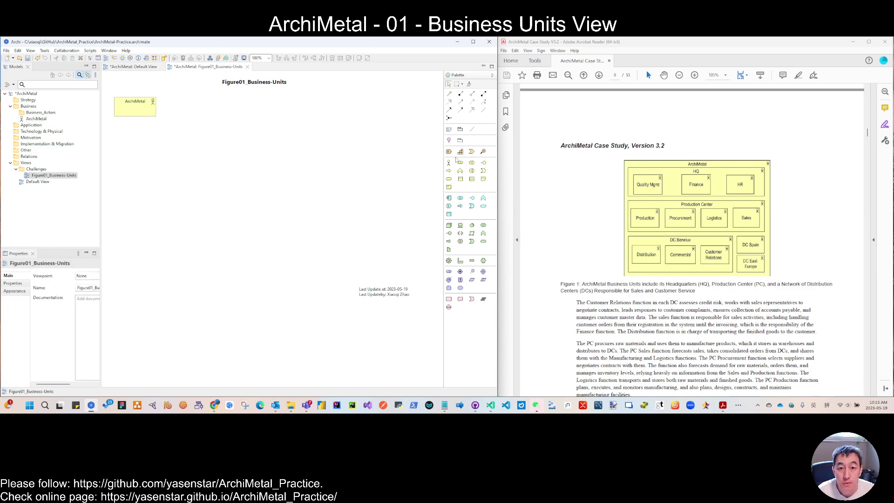
pyautogui.click(449, 161)
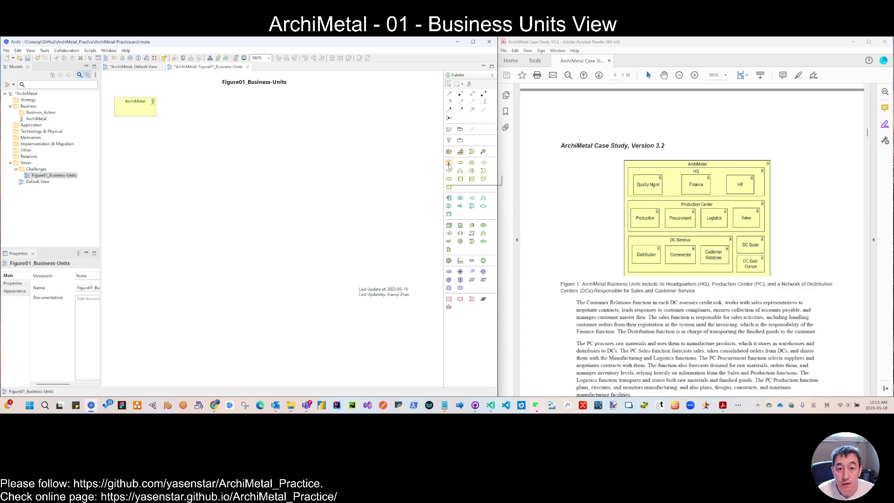
# Add an HQ business actor and a copy beside it renamed Production Center.
pyautogui.click(177, 153)
pyautogui.write('HQ')
pyautogui.press('Return')
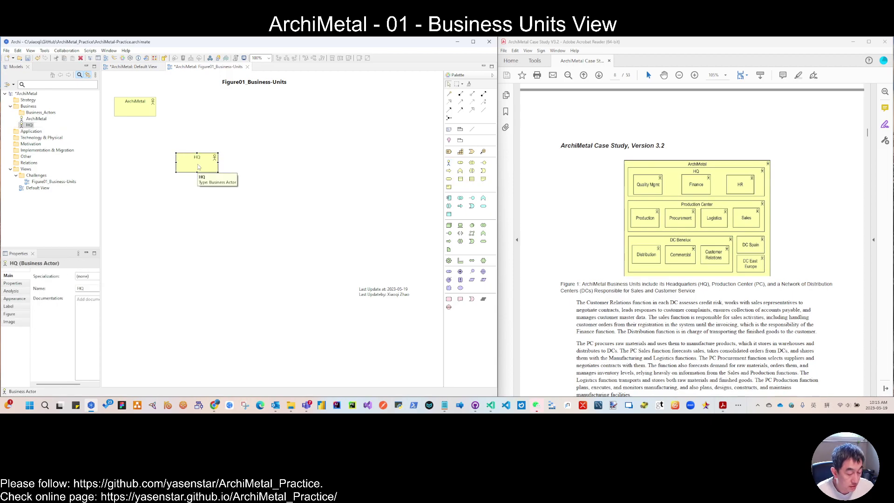
pyautogui.hotkey('ctrl', 'c')
pyautogui.hotkey('ctrl', 'v')
pyautogui.moveTo(206, 166); pyautogui.dragTo(283, 164)
pyautogui.click(283, 164)
pyautogui.write('Production')
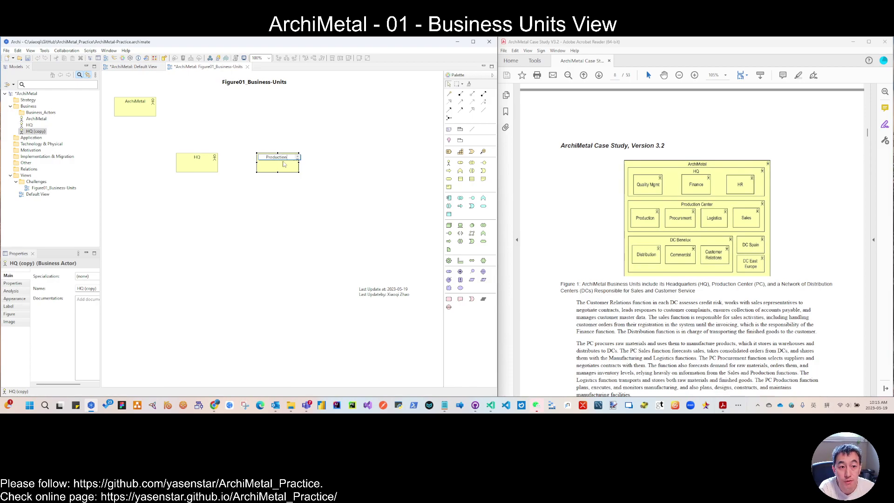
pyautogui.write(' Center')
pyautogui.press('Return')
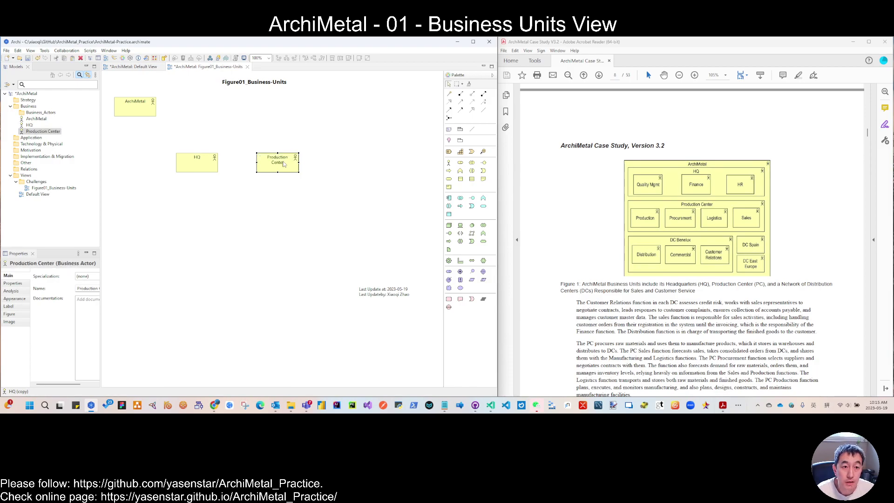
pyautogui.click(284, 164)
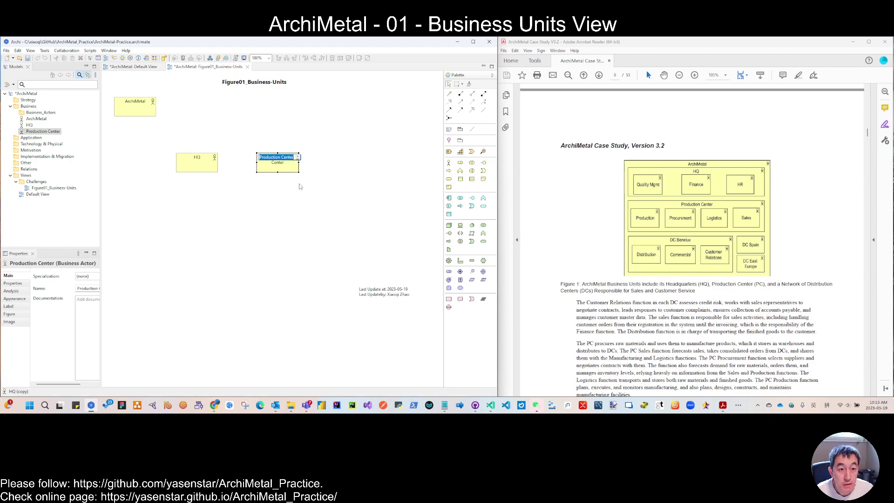
pyautogui.click(289, 192)
# Paste further copies named DC Benelux and, below it, DC Spain.
pyautogui.hotkey('ctrl', 'v')
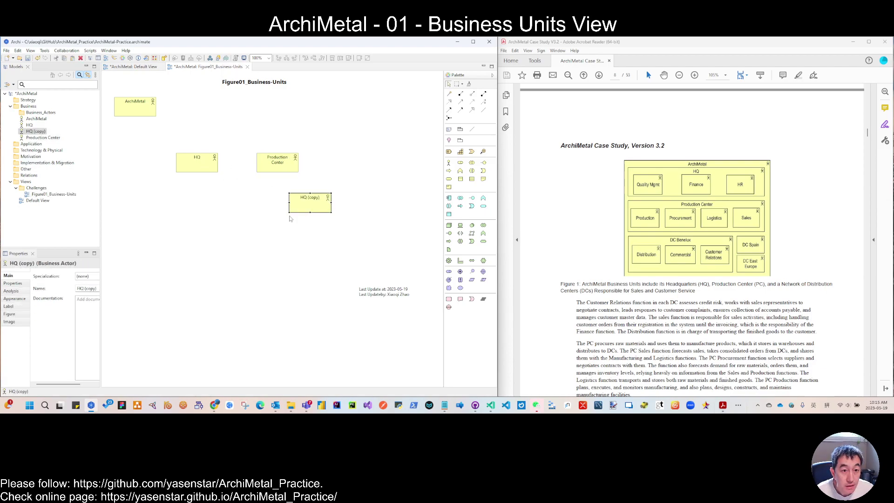
pyautogui.moveTo(365, 170); pyautogui.dragTo(368, 165)
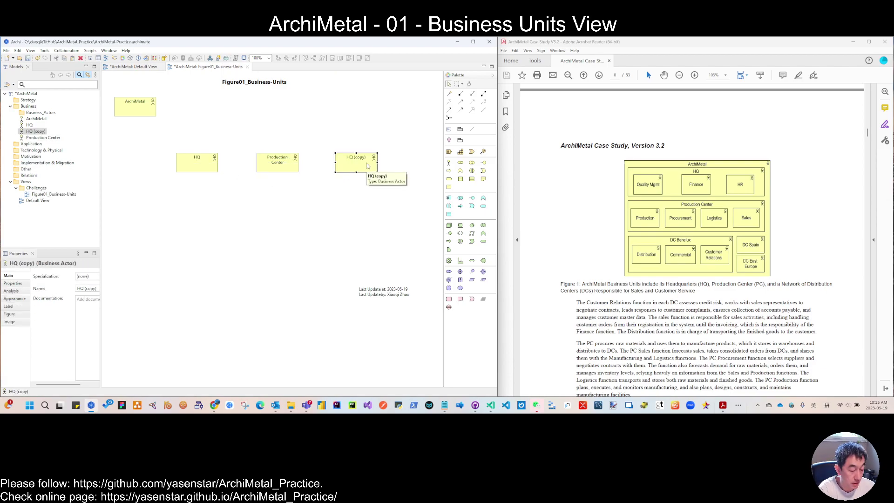
pyautogui.click(367, 166)
pyautogui.write('DC Benelux')
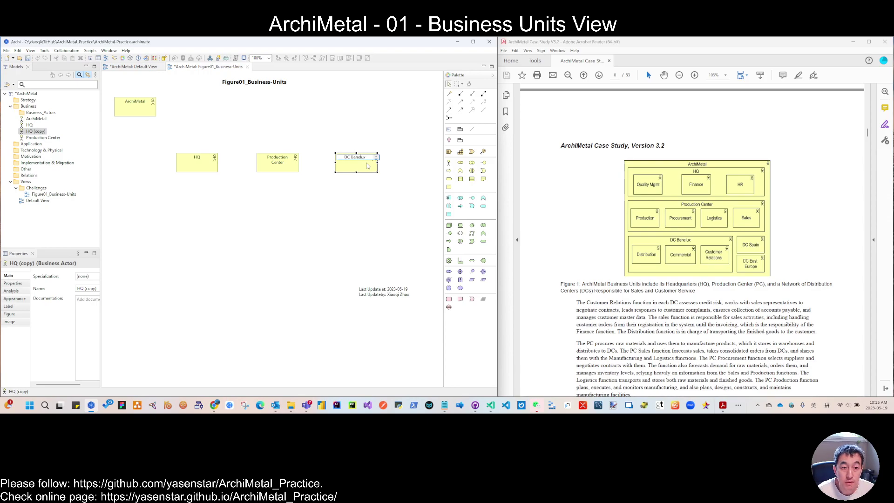
pyautogui.press('Return')
pyautogui.hotkey('ctrl', 'c')
pyautogui.hotkey('ctrl', 'v')
pyautogui.moveTo(353, 175); pyautogui.dragTo(350, 193)
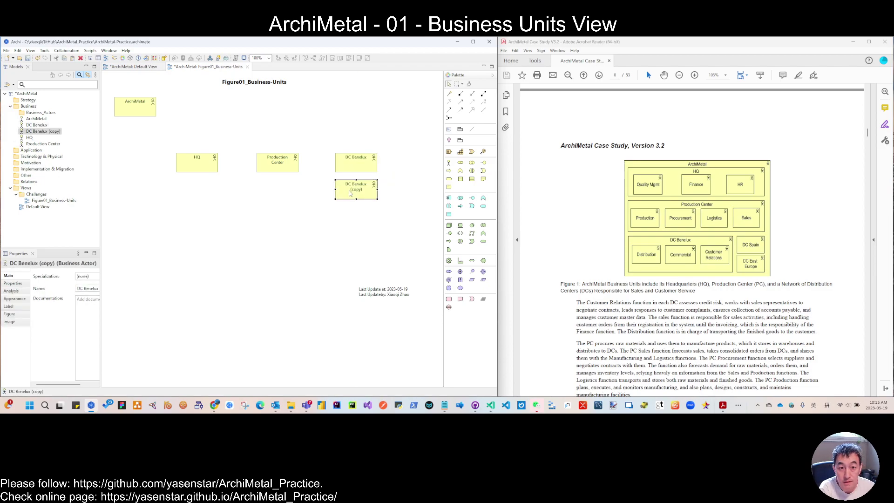
pyautogui.click(351, 194)
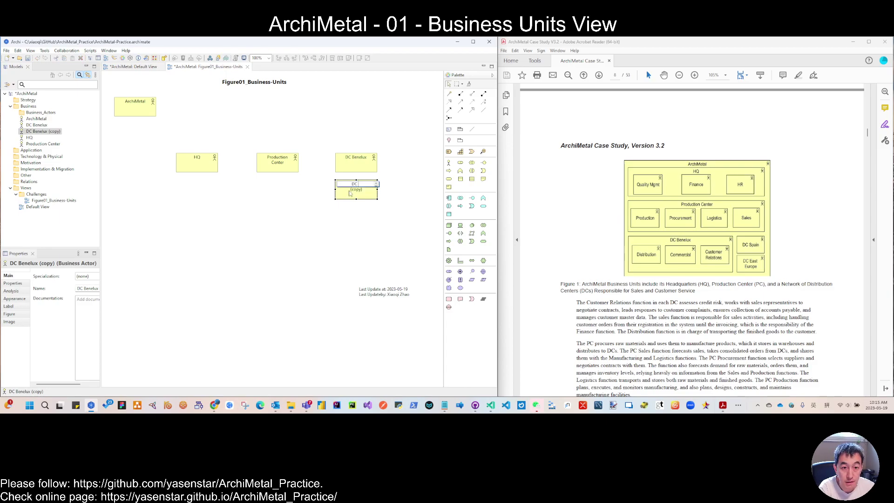
pyautogui.write('Spain')
pyautogui.press('Return')
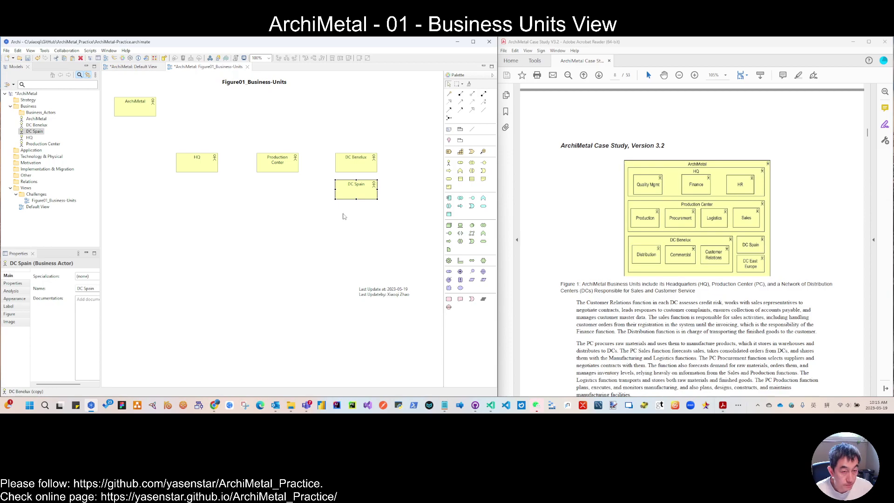
# Paste one more copy below DC Spain and rename it DC East Europe.
pyautogui.hotkey('ctrl', 'v')
pyautogui.moveTo(380, 176); pyautogui.dragTo(362, 214)
pyautogui.click(363, 214)
pyautogui.doubleClick(362, 214)
pyautogui.press('BackSpace')
pyautogui.write('East Eu')
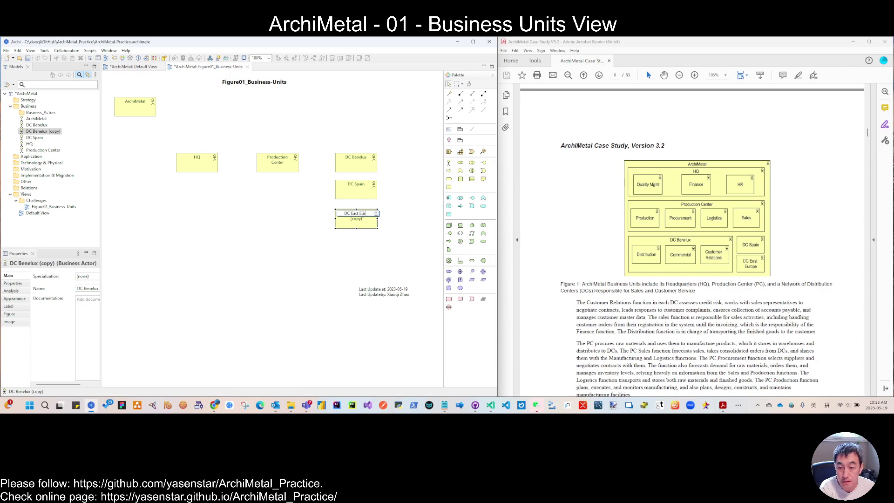
pyautogui.write('rope')
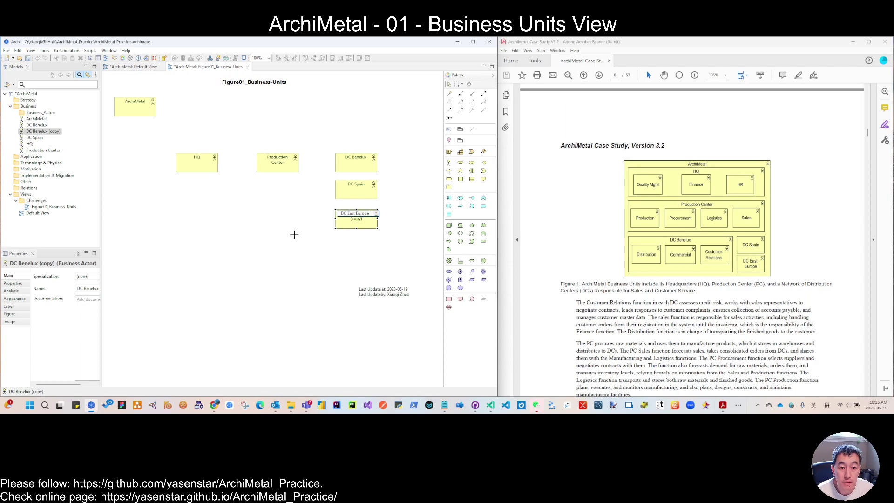
pyautogui.click(296, 234)
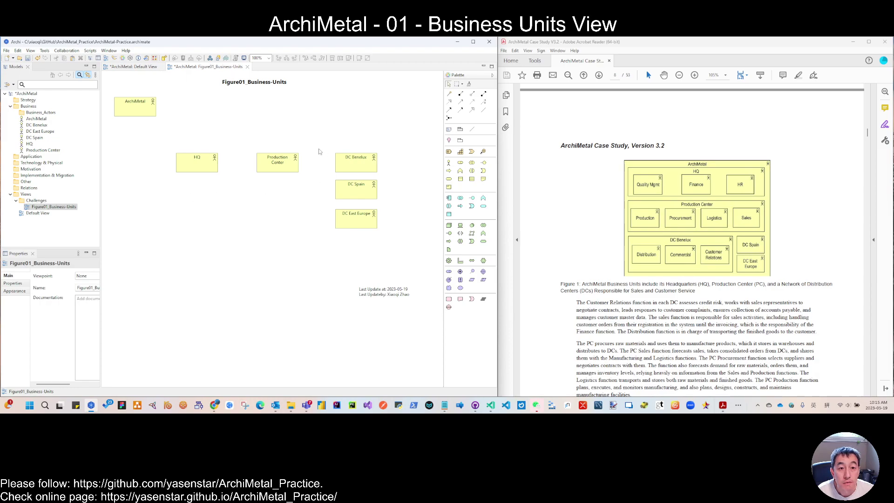
# Copy the three DC actors to the left side and rename the top copy Quality Mgmt.
pyautogui.moveTo(307, 145); pyautogui.dragTo(403, 254)
pyautogui.hotkey('ctrl', 'c')
pyautogui.hotkey('ctrl', 'v')
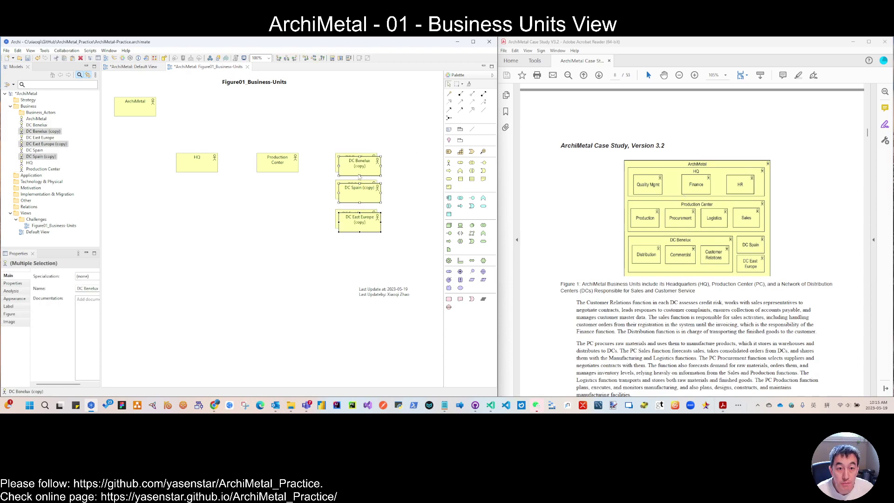
pyautogui.moveTo(362, 171); pyautogui.dragTo(182, 237)
pyautogui.click(182, 236)
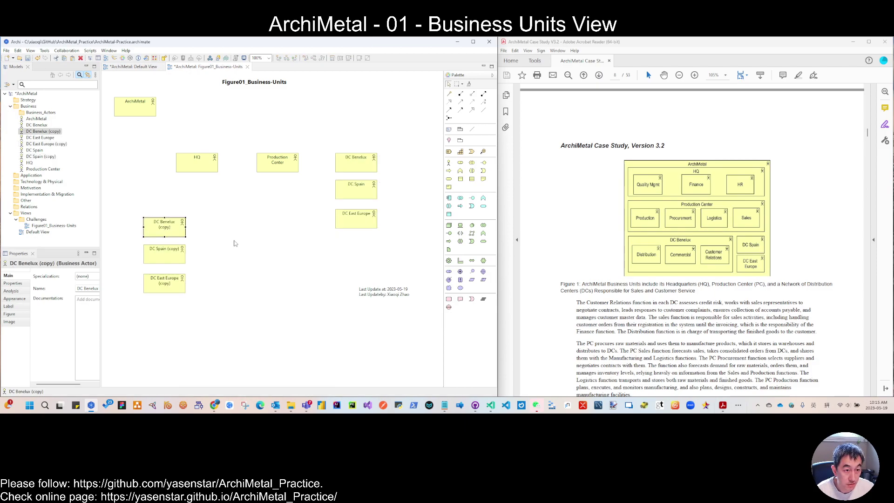
pyautogui.press('F2')
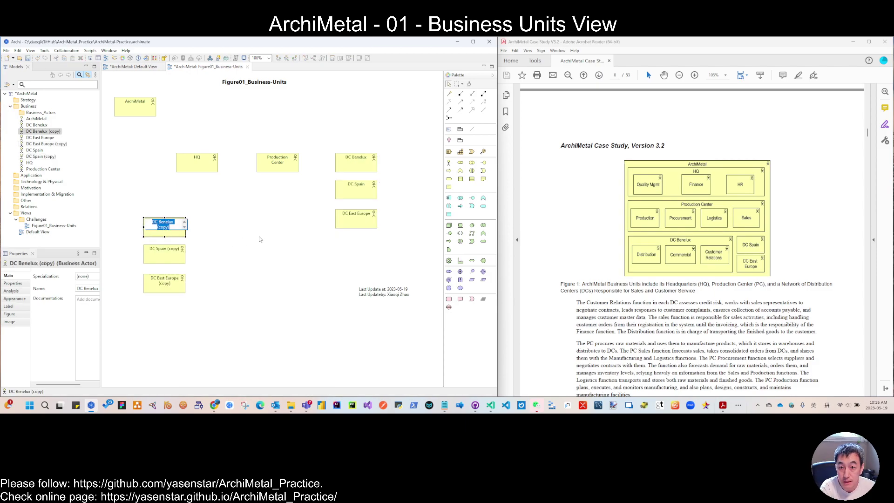
pyautogui.write('Quali')
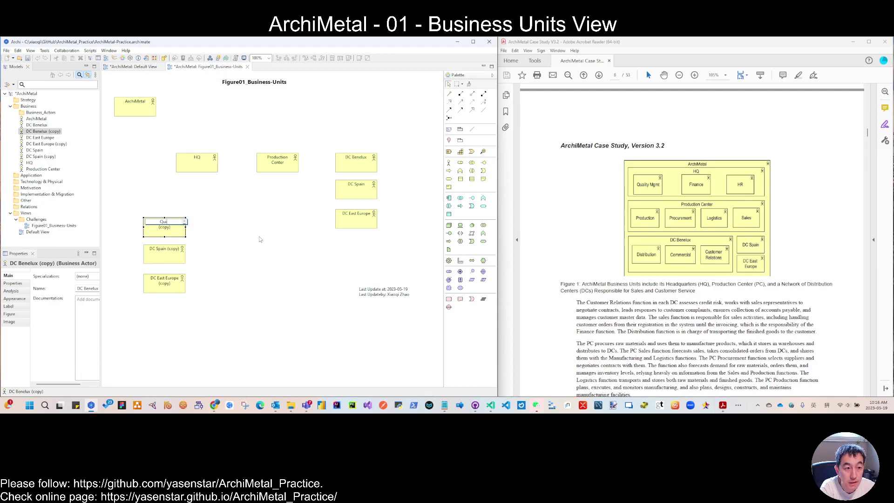
pyautogui.write('ty')
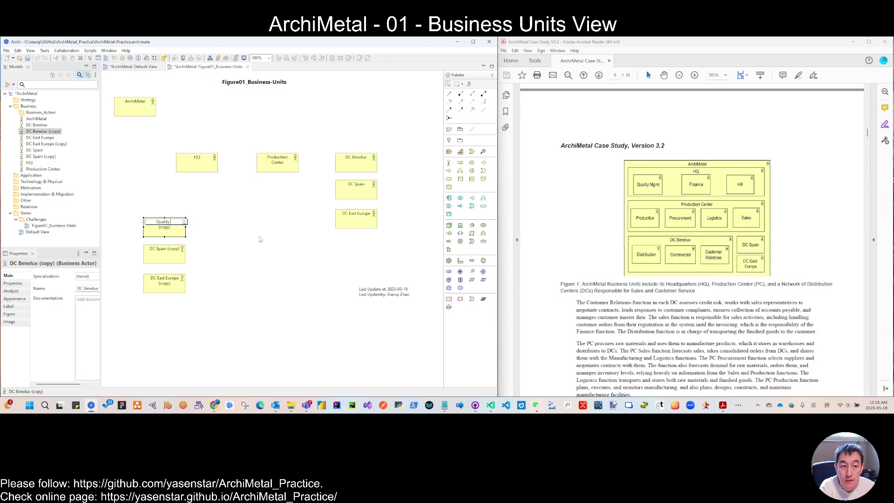
pyautogui.write(' Mgmt')
pyautogui.press('Return')
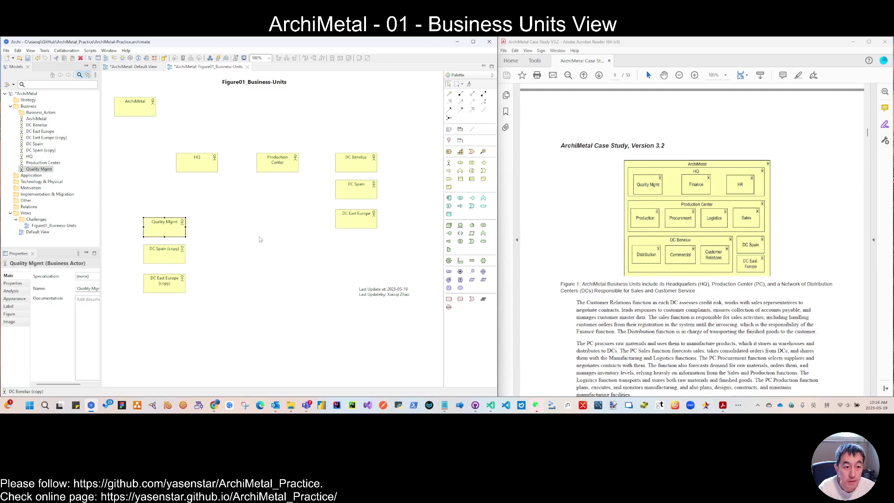
# Rename the remaining two copies Finance and HR.
pyautogui.click(177, 246)
pyautogui.click(177, 247)
pyautogui.write('Finance')
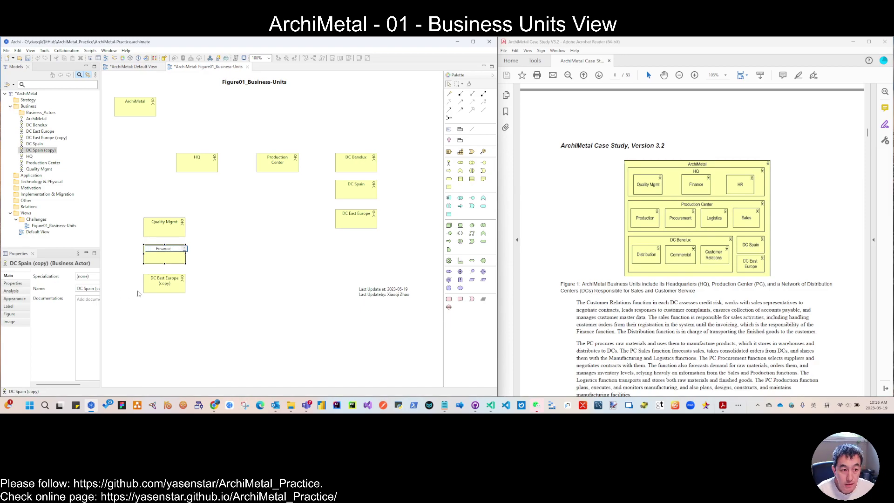
pyautogui.click(160, 286)
pyautogui.click(160, 286)
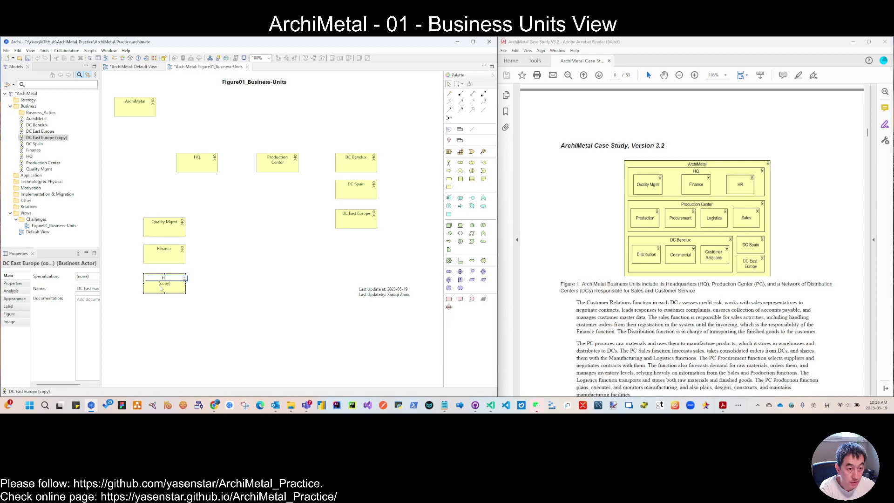
pyautogui.write('HR')
pyautogui.press('Return')
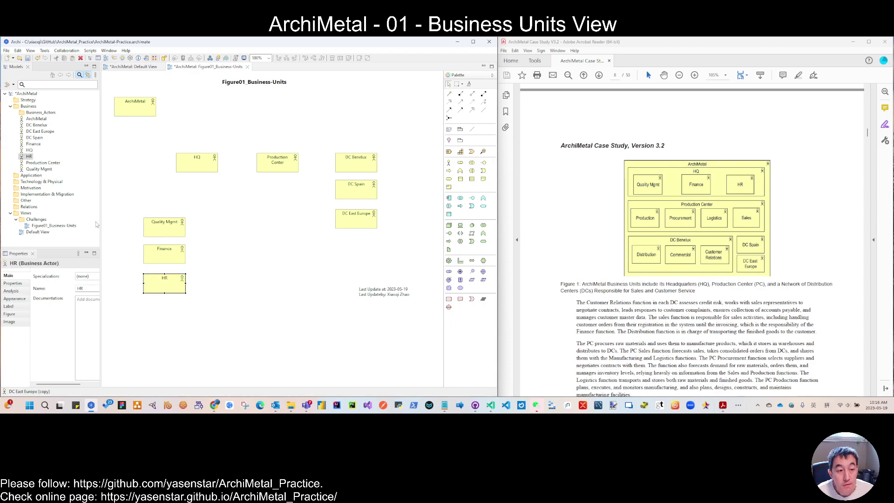
# Paste copies of Production Center and the three DC units lower down, renaming the first 'Production'.
pyautogui.moveTo(250, 144); pyautogui.dragTo(410, 251)
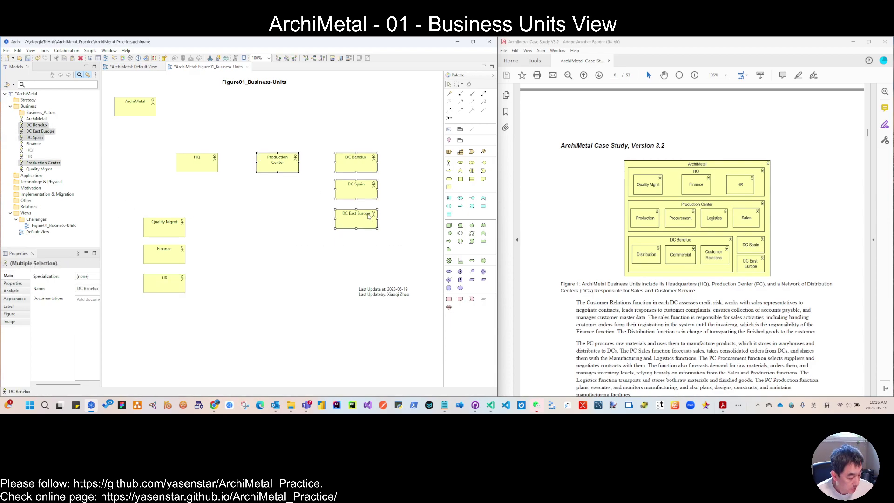
pyautogui.hotkey('ctrl', 'v')
pyautogui.moveTo(294, 171); pyautogui.dragTo(244, 308)
pyautogui.click(232, 302)
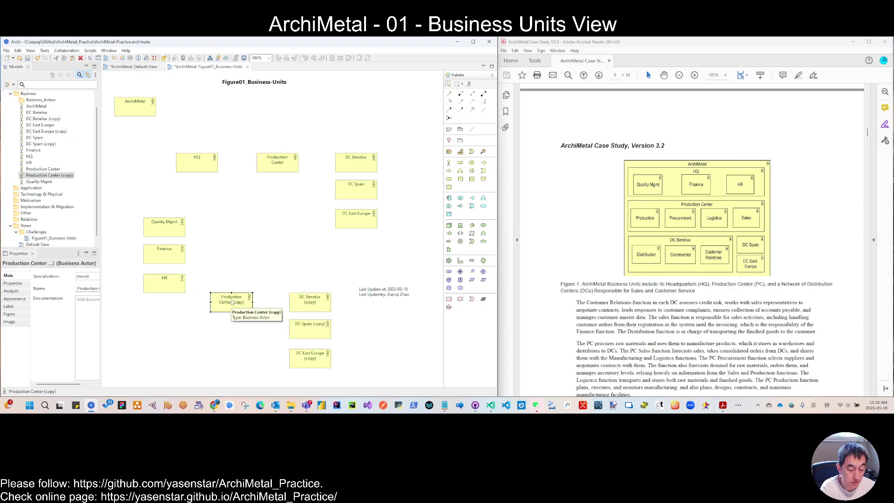
pyautogui.click(232, 302)
pyautogui.write('Production')
# Rename the DC Benelux and DC Spain copies to 'Procurement' and 'Logistics'.
pyautogui.click(319, 309)
pyautogui.click(320, 308)
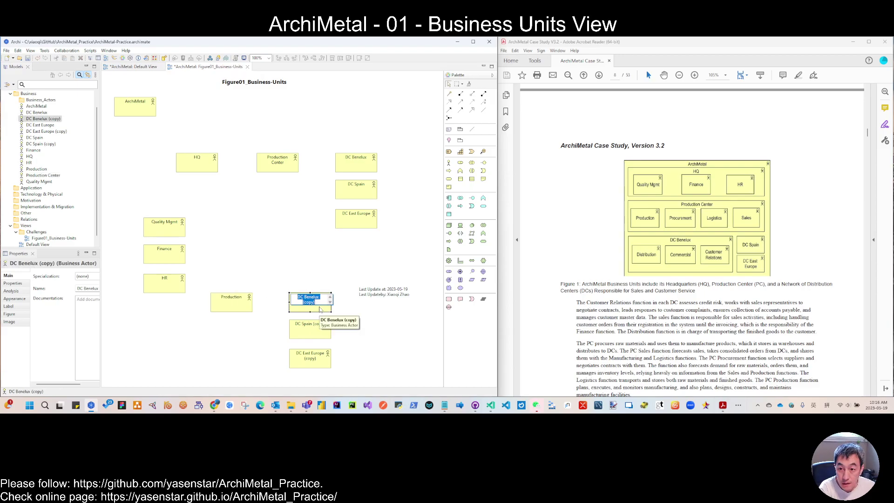
pyautogui.write('Procurement')
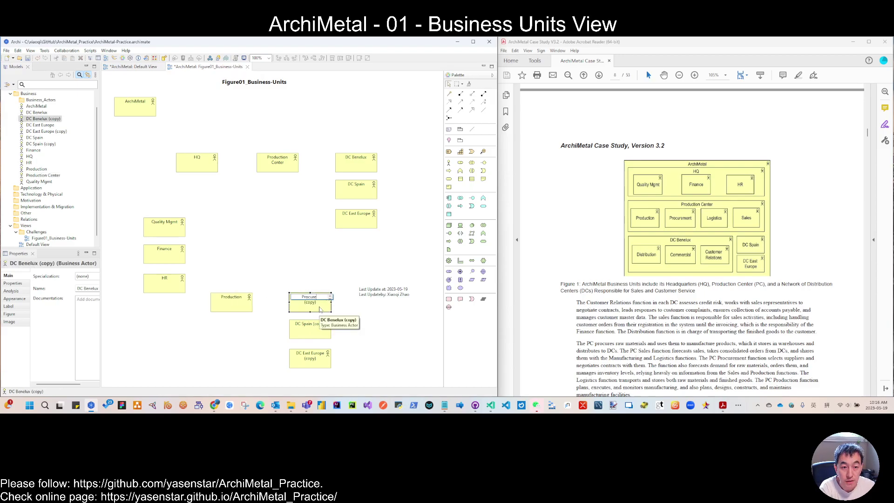
pyautogui.click(311, 328)
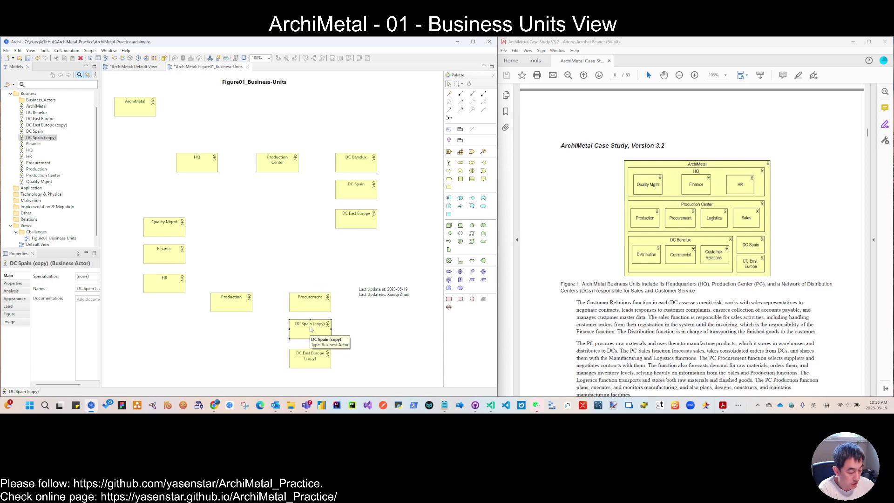
pyautogui.click(311, 329)
pyautogui.write('Logistics')
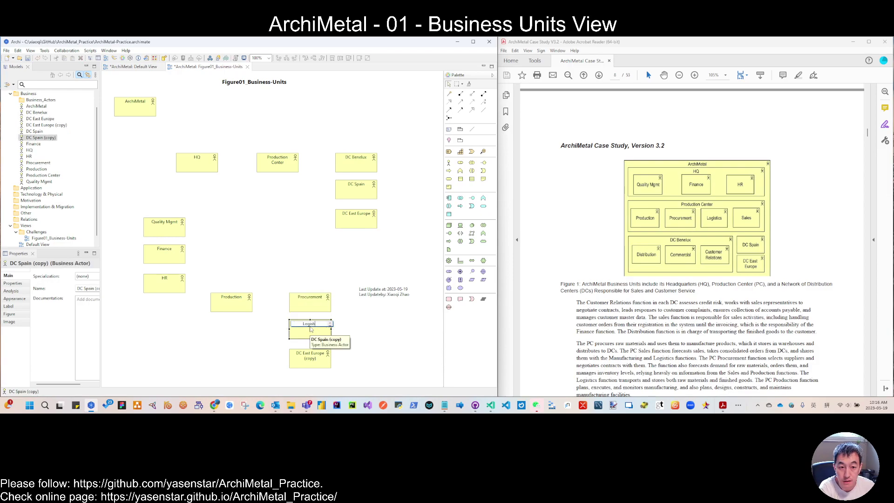
pyautogui.press('Return')
# Rename the DC East Europe copy to 'Sales' and move Production up above Procurement.
pyautogui.click(308, 357)
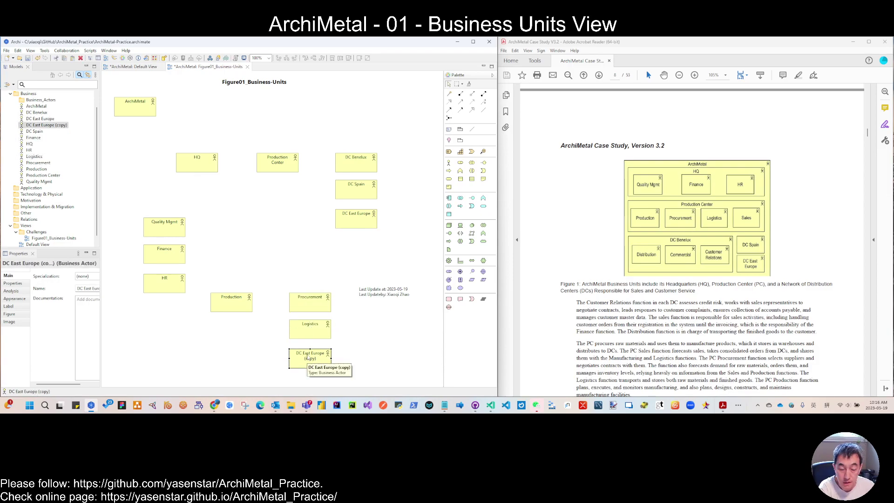
pyautogui.click(308, 356)
pyautogui.write('Sa')
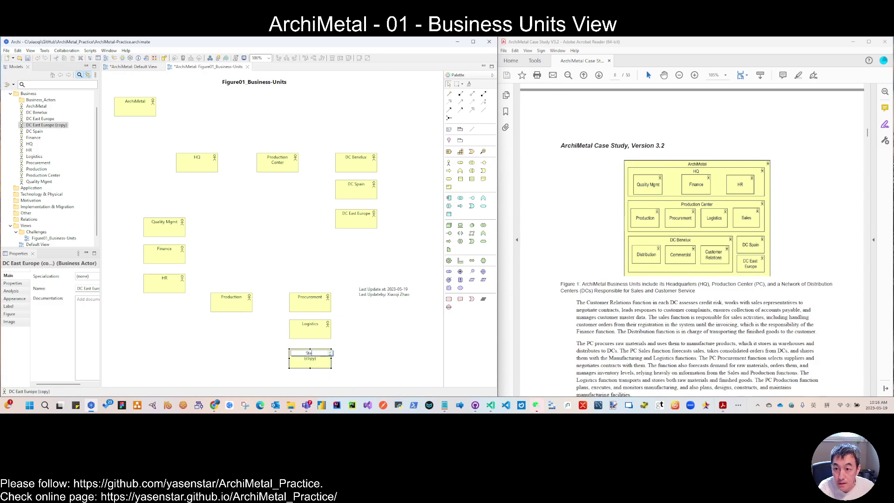
pyautogui.write('les')
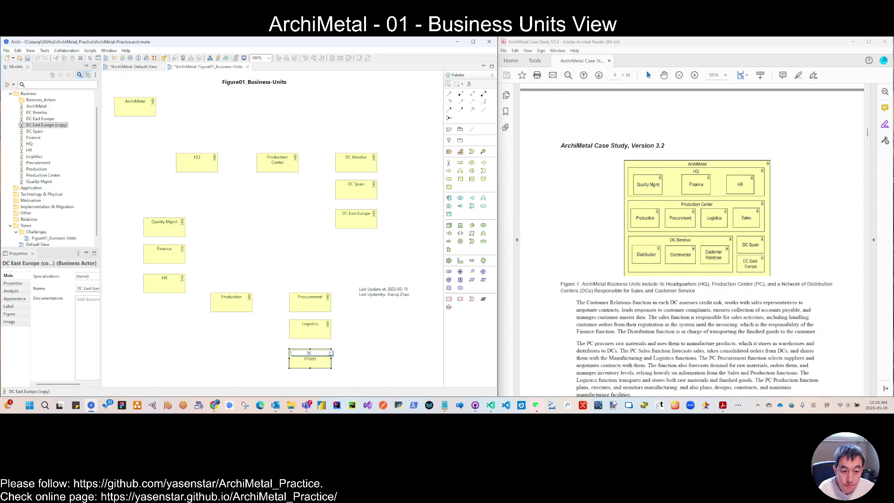
pyautogui.press('Return')
pyautogui.rightClick(307, 356)
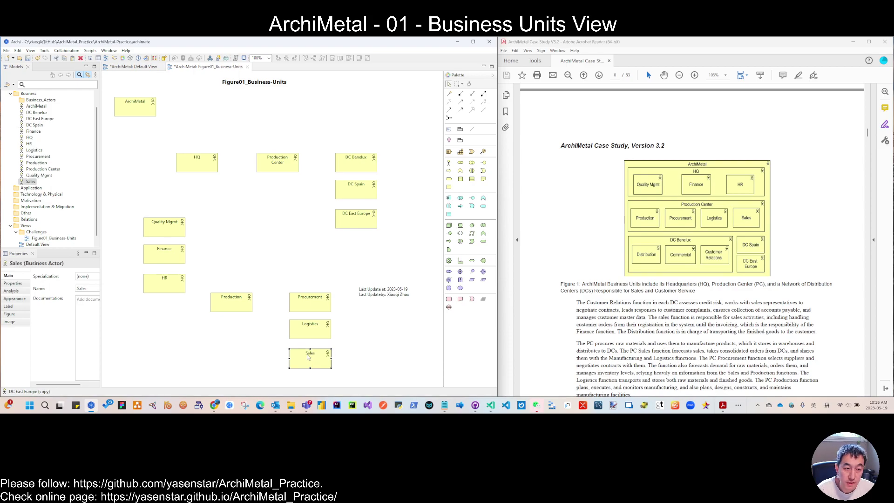
pyautogui.click(238, 308)
pyautogui.moveTo(240, 311); pyautogui.dragTo(319, 286)
pyautogui.moveTo(130, 209); pyautogui.dragTo(231, 297)
# Copy and paste Quality Mgmt, Finance and HR, renaming the Quality Mgmt copy 'Distribution'.
pyautogui.hotkey('ctrl', 'c')
pyautogui.hotkey('ctrl', 'v')
pyautogui.click(234, 300)
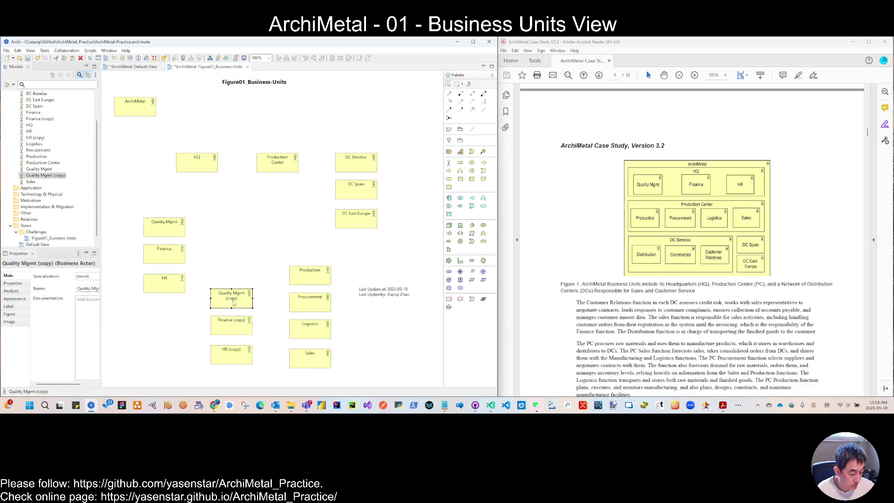
pyautogui.click(234, 302)
pyautogui.write('Distribution')
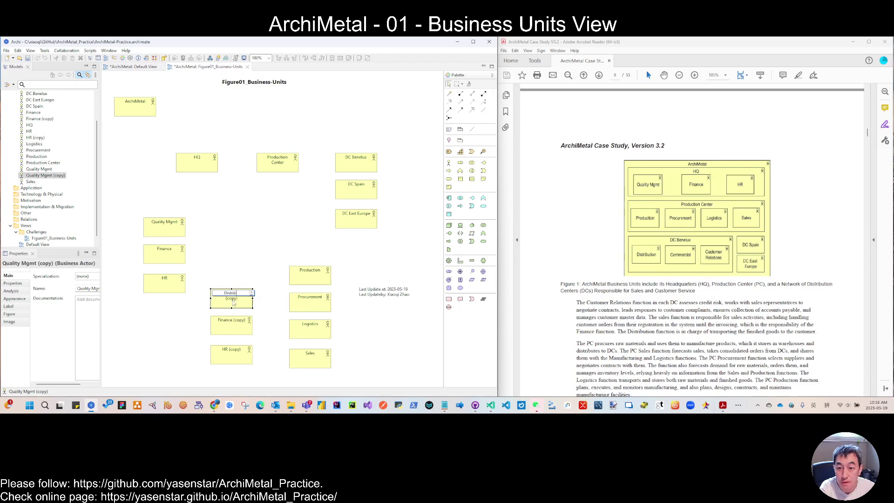
# Rename the Finance and HR copies to 'Commercial' and 'Customer Relations'.
pyautogui.click(234, 326)
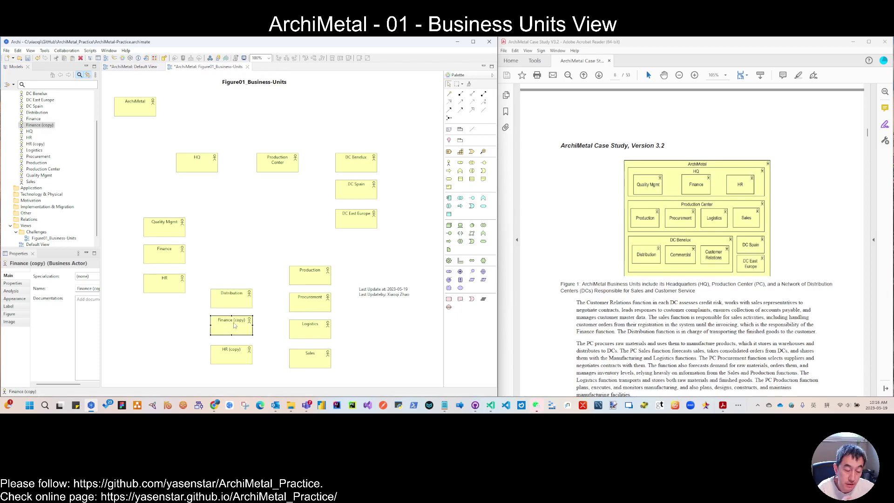
pyautogui.click(234, 326)
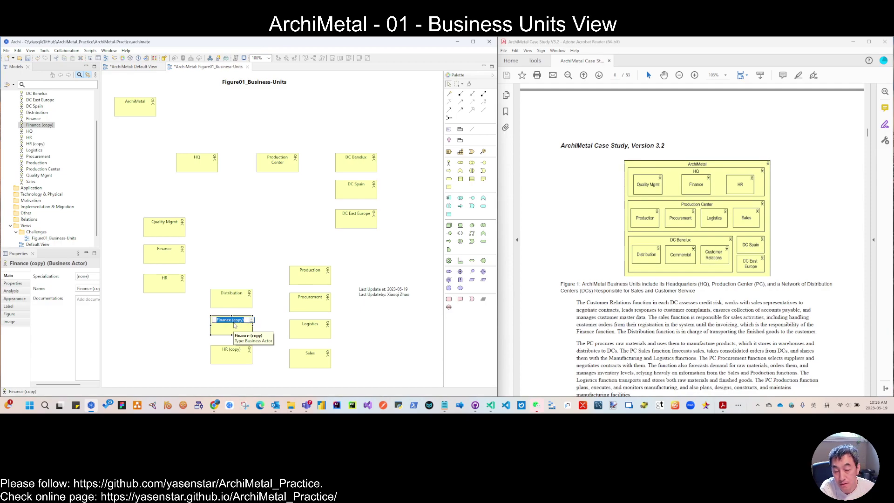
pyautogui.write('Commercial')
pyautogui.press('Return')
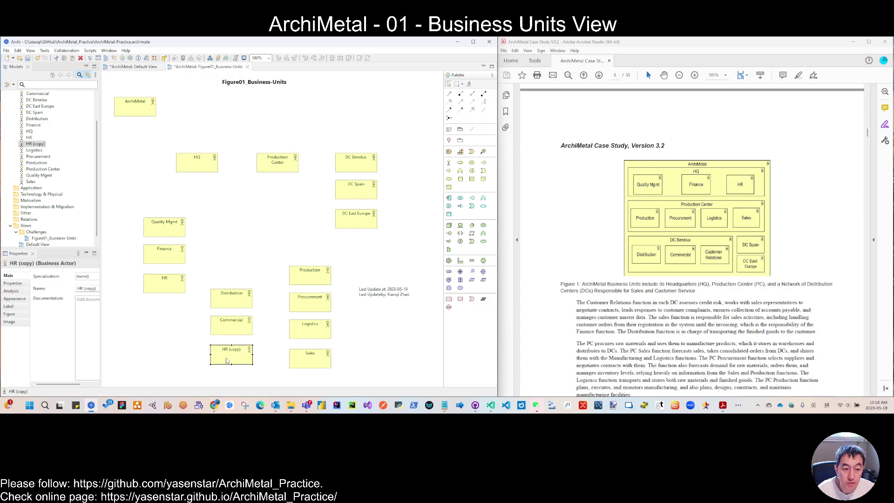
pyautogui.click(226, 360)
pyautogui.click(227, 360)
pyautogui.write('Customer Relations')
# Widen DC Benelux, drop Distribution, Commercial and Customer Relations into it, and accept Composition relations.
pyautogui.click(175, 321)
pyautogui.moveTo(231, 302); pyautogui.dragTo(138, 359)
pyautogui.moveTo(245, 325); pyautogui.dragTo(199, 355)
pyautogui.moveTo(358, 164); pyautogui.dragTo(270, 340)
pyautogui.moveTo(263, 372); pyautogui.dragTo(136, 320)
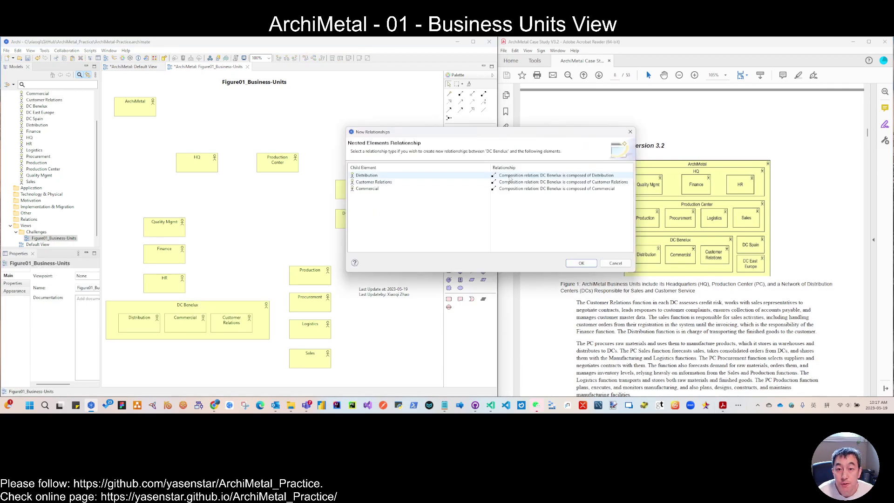
pyautogui.click(510, 177)
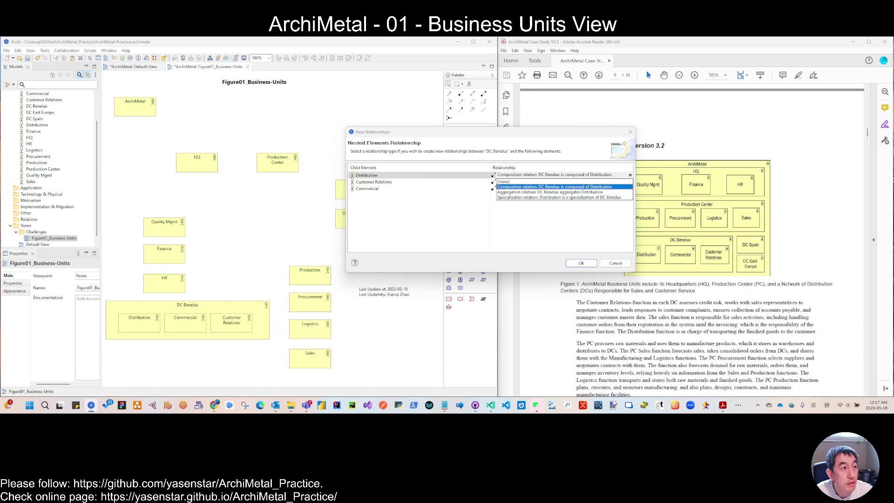
pyautogui.press('Return')
pyautogui.press('Return')
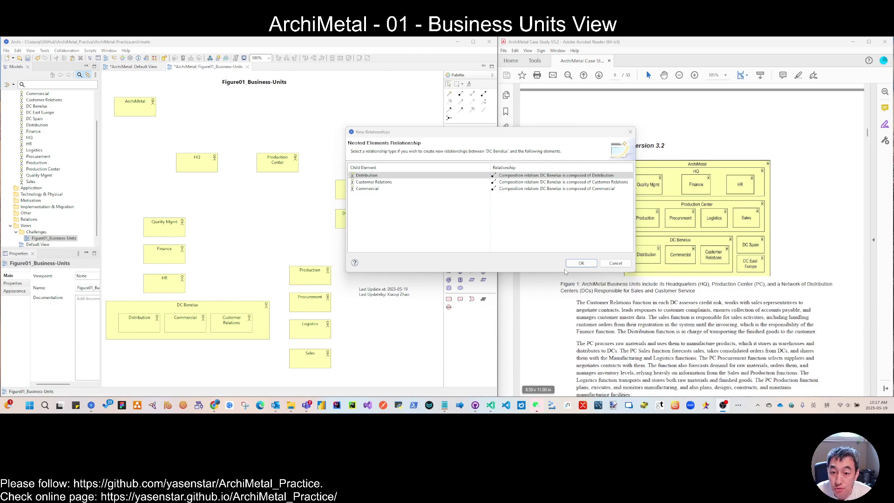
pyautogui.click(581, 263)
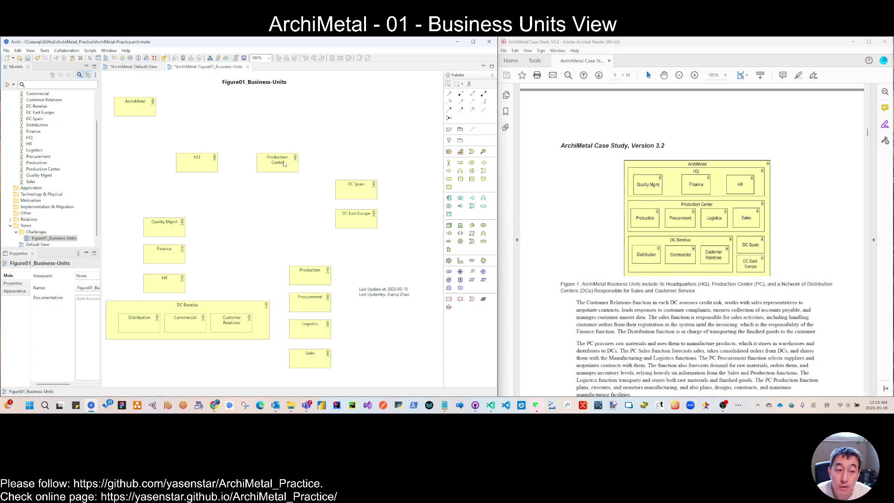
# Pull DC Benelux's left and right edges in around its three units, then save the model.
pyautogui.click(122, 306)
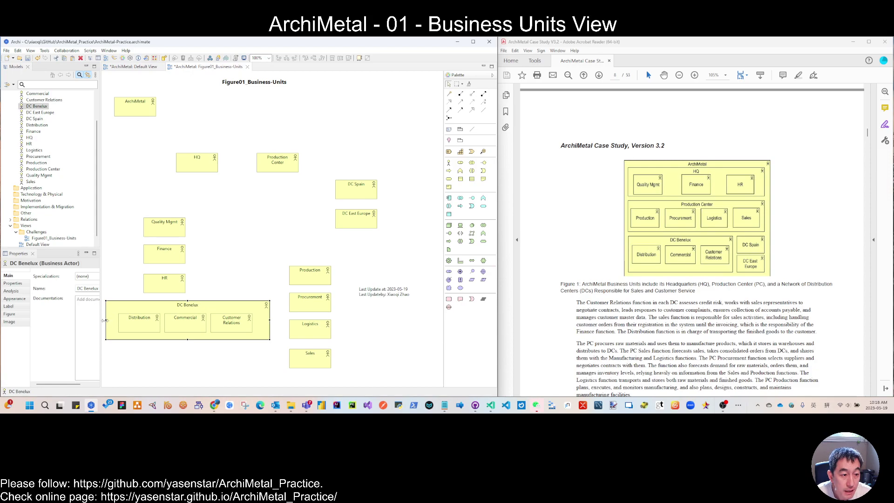
pyautogui.moveTo(105, 320); pyautogui.dragTo(114, 322)
pyautogui.moveTo(270, 321); pyautogui.dragTo(257, 319)
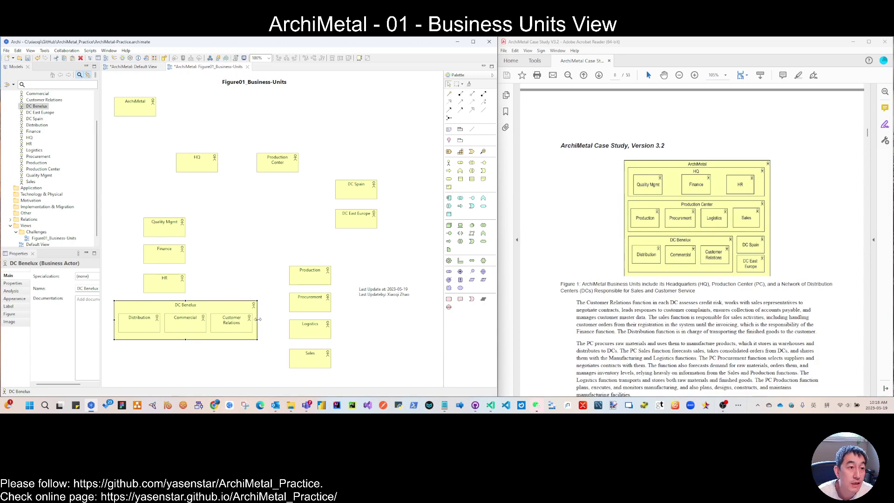
pyautogui.click(28, 58)
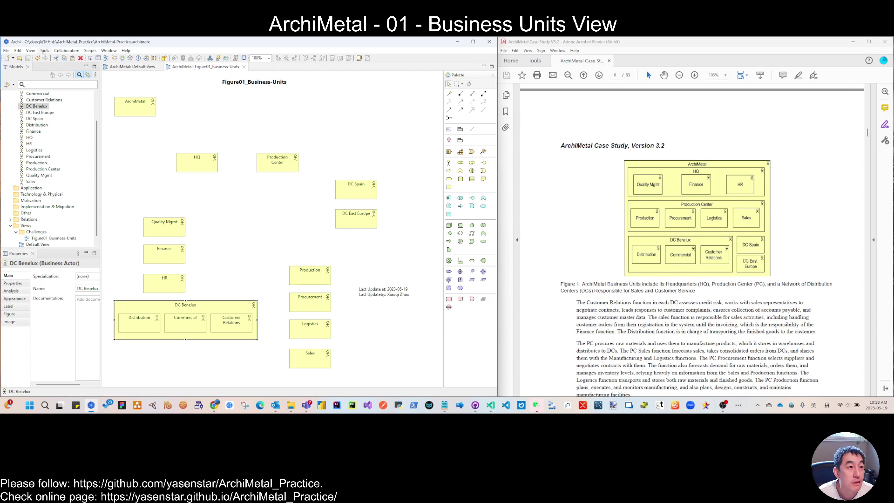
pyautogui.click(17, 50)
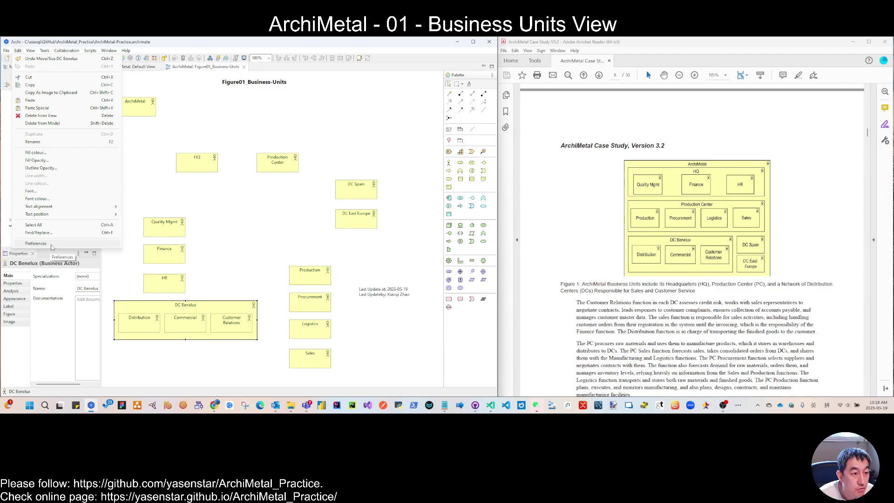
# Open the Connections > ARM preferences page and widen it to review the nesting relation types.
pyautogui.click(36, 243)
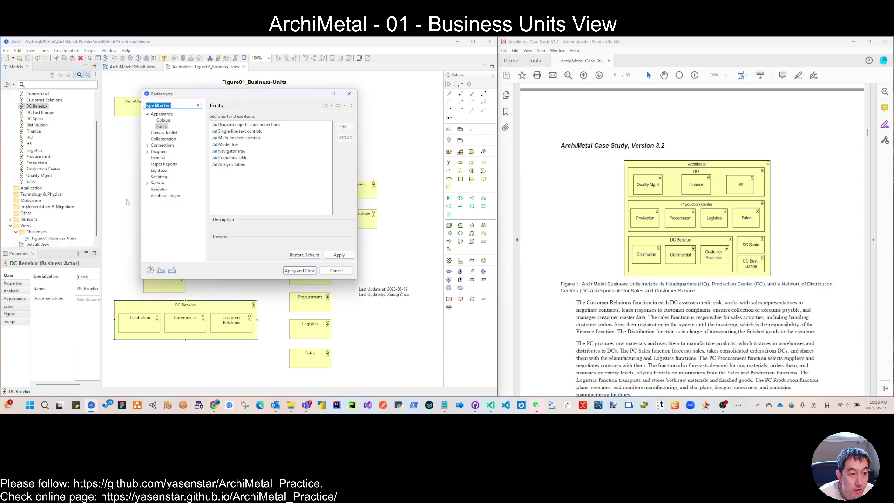
pyautogui.click(147, 184)
pyautogui.click(147, 184)
pyautogui.click(147, 145)
pyautogui.click(163, 145)
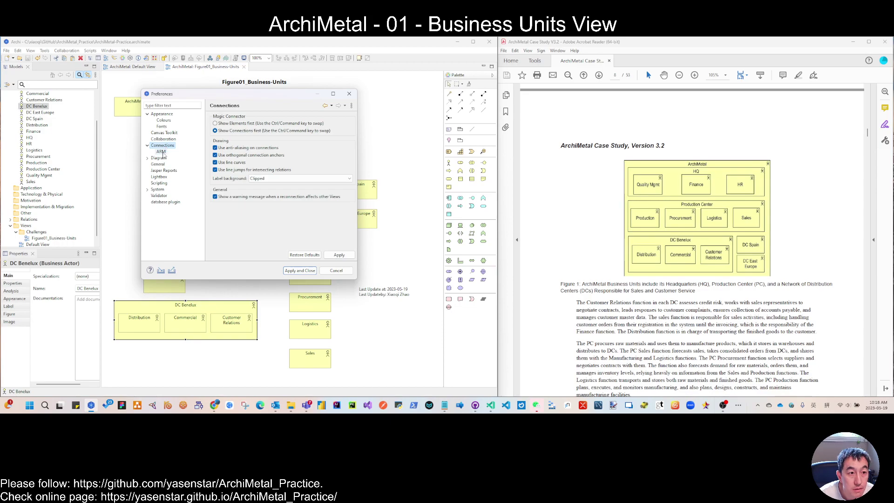
pyautogui.click(162, 152)
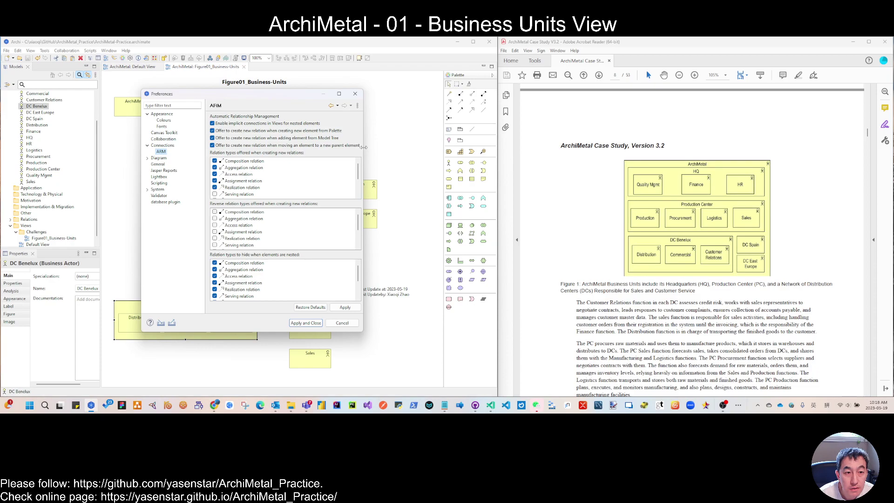
pyautogui.moveTo(363, 147); pyautogui.dragTo(435, 147)
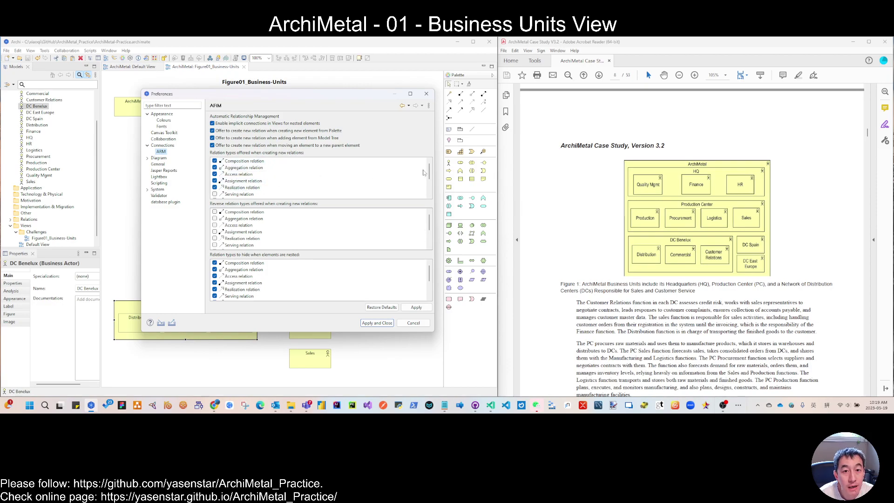
pyautogui.scroll(-2, 430, 174)
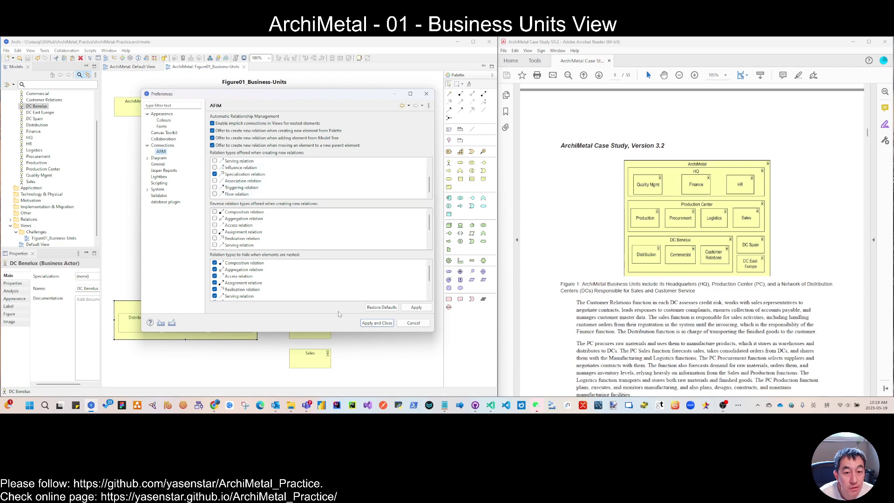
pyautogui.scroll(3, 430, 185)
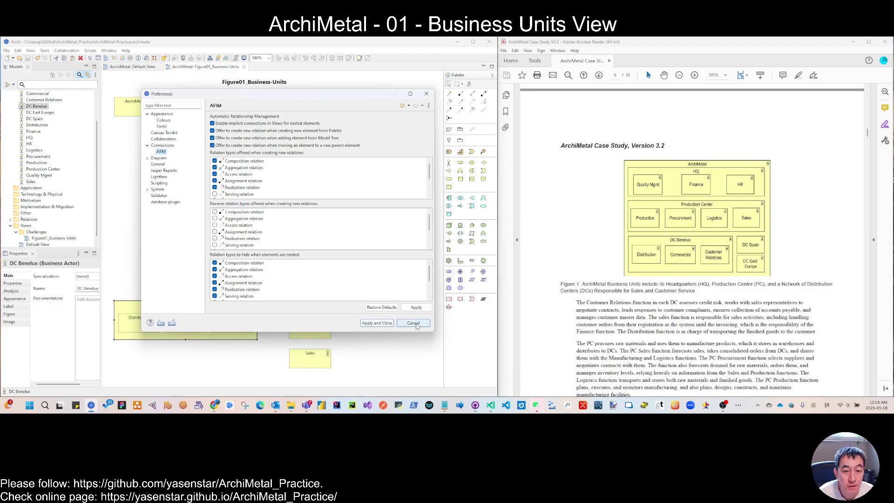
# Close Preferences, move Production Center below DC Benelux, and widen it to the right.
pyautogui.click(415, 324)
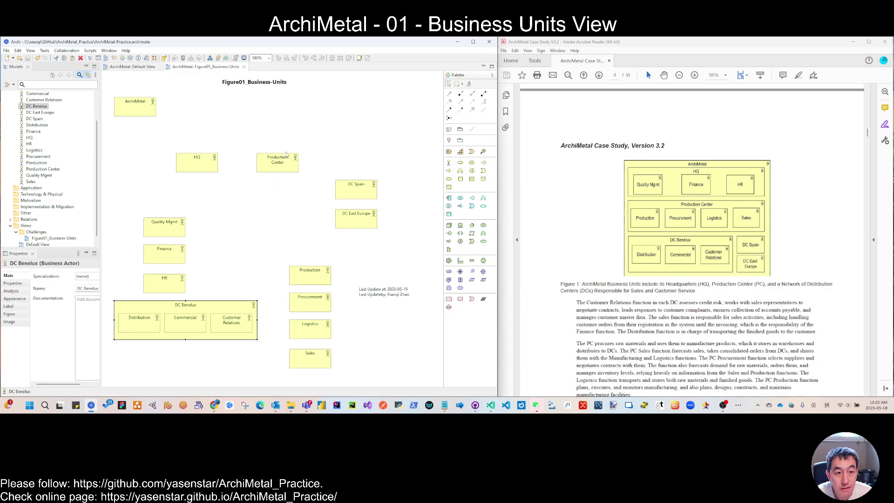
pyautogui.moveTo(285, 154); pyautogui.dragTo(254, 383)
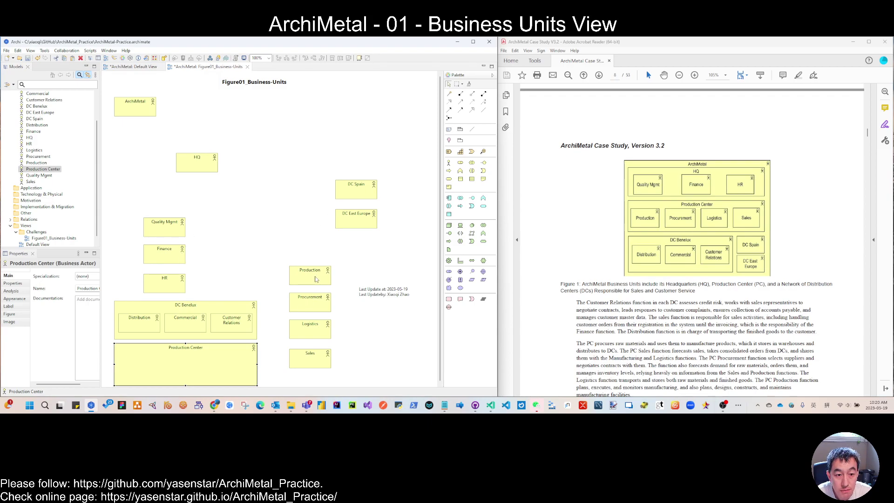
pyautogui.moveTo(314, 360); pyautogui.dragTo(395, 331)
pyautogui.click(210, 376)
pyautogui.moveTo(255, 363); pyautogui.dragTo(315, 363)
# Line up Production, Procurement, Logistics and Sales, then nest them in Production Center with Composition relations.
pyautogui.moveTo(315, 274); pyautogui.dragTo(259, 250)
pyautogui.moveTo(309, 306); pyautogui.dragTo(301, 258)
pyautogui.moveTo(315, 330); pyautogui.dragTo(357, 254)
pyautogui.moveTo(396, 327); pyautogui.dragTo(409, 251)
pyautogui.moveTo(228, 237); pyautogui.dragTo(433, 275)
pyautogui.moveTo(259, 264); pyautogui.dragTo(153, 366)
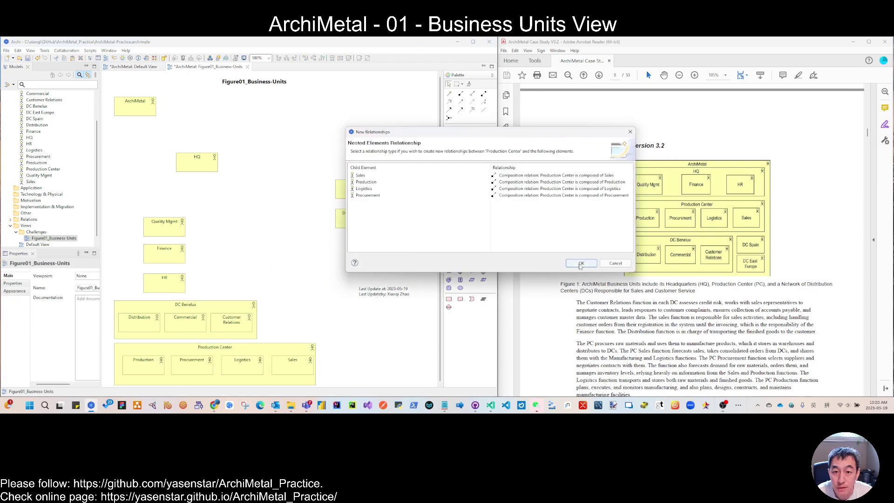
pyautogui.click(580, 263)
pyautogui.click(303, 354)
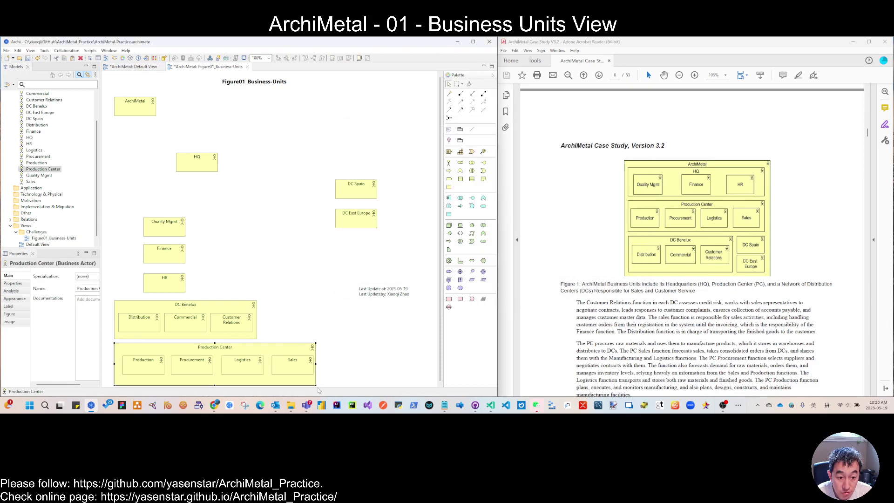
# Move HQ up and nest Quality Mgmt, Finance and HR in a row inside it with composition relations.
pyautogui.moveTo(315, 385); pyautogui.dragTo(320, 381)
pyautogui.moveTo(203, 167); pyautogui.dragTo(362, 143)
pyautogui.moveTo(171, 255); pyautogui.dragTo(227, 227)
pyautogui.moveTo(168, 288); pyautogui.dragTo(285, 232)
pyautogui.moveTo(128, 209); pyautogui.dragTo(317, 248)
pyautogui.moveTo(168, 225); pyautogui.dragTo(224, 124)
pyautogui.press('Return')
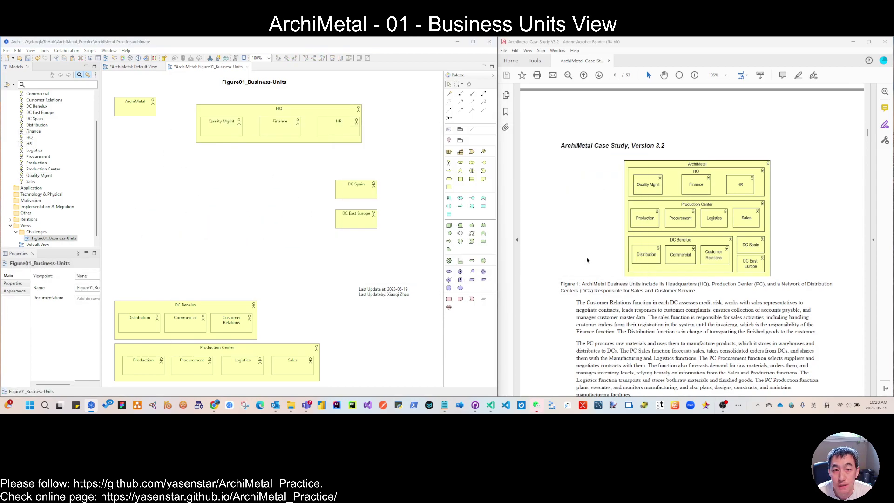
# Widen HQ and stack Production Center, DC Benelux, DC Spain and DC East Europe beneath it.
pyautogui.click(357, 115)
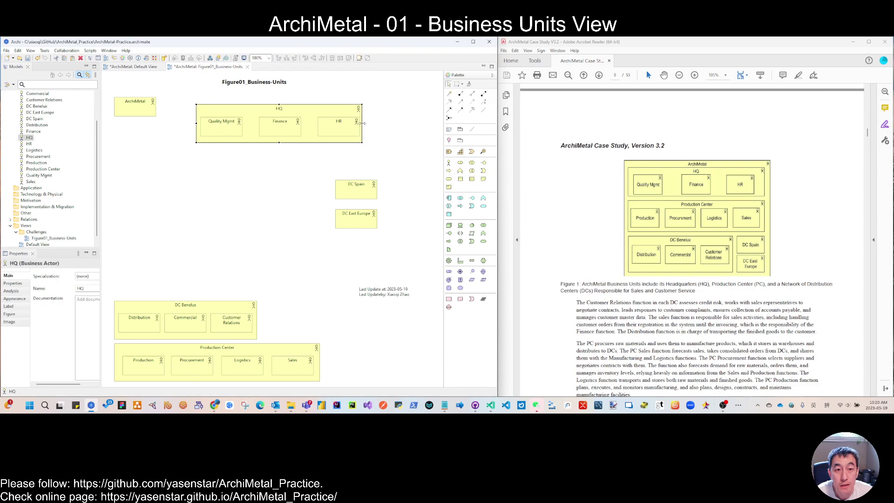
pyautogui.moveTo(362, 123); pyautogui.dragTo(383, 123)
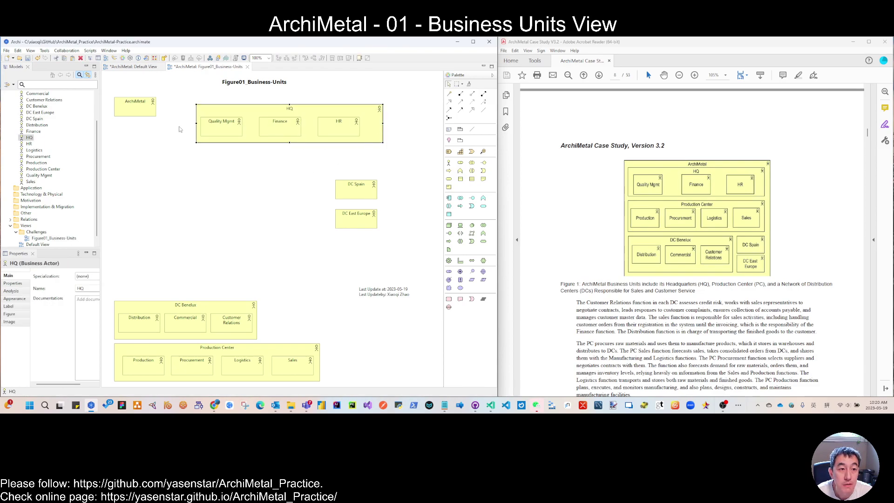
pyautogui.moveTo(197, 125); pyautogui.dragTo(178, 125)
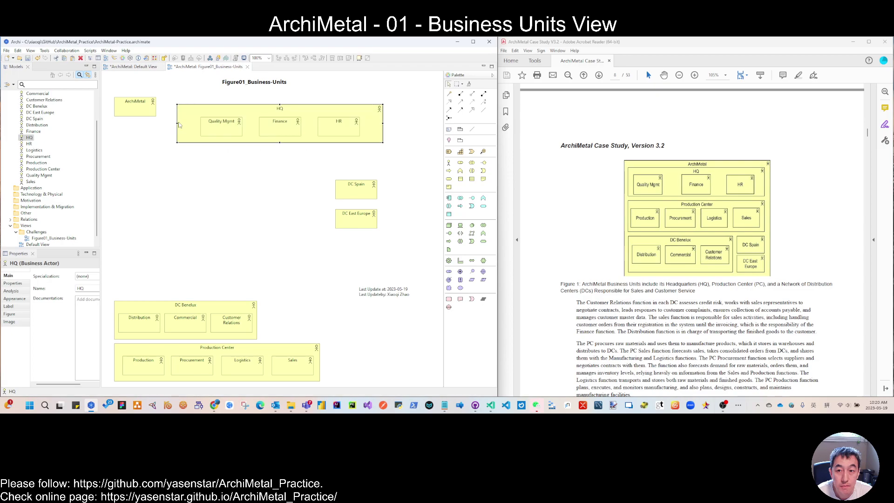
pyautogui.moveTo(167, 350); pyautogui.dragTo(231, 152)
pyautogui.click(363, 196)
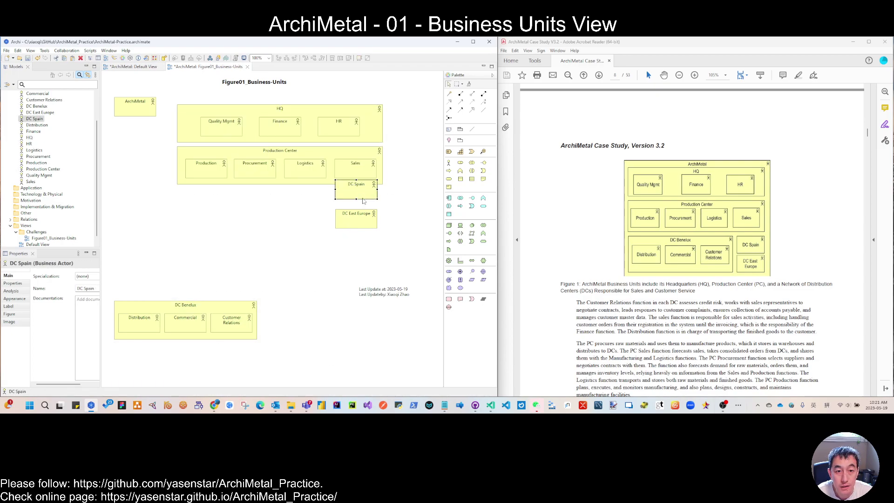
pyautogui.keyDown('ctrl'); pyautogui.click(362, 224); pyautogui.keyUp('ctrl')
pyautogui.moveTo(363, 226); pyautogui.dragTo(366, 234)
pyautogui.moveTo(197, 311); pyautogui.dragTo(261, 207)
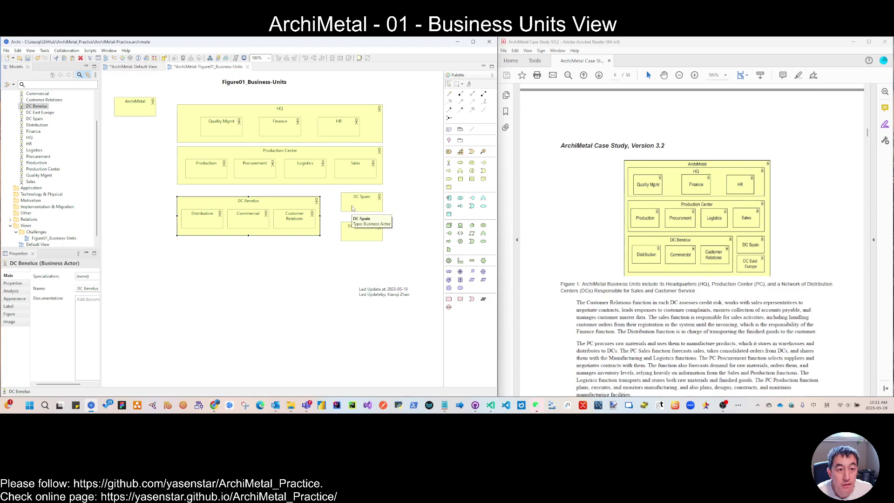
# Enlarge ArchiMetal beneath the units and drop all the business units inside it.
pyautogui.moveTo(147, 98); pyautogui.dragTo(391, 388)
pyautogui.moveTo(158, 98); pyautogui.dragTo(398, 248)
pyautogui.moveTo(191, 114); pyautogui.dragTo(172, 267)
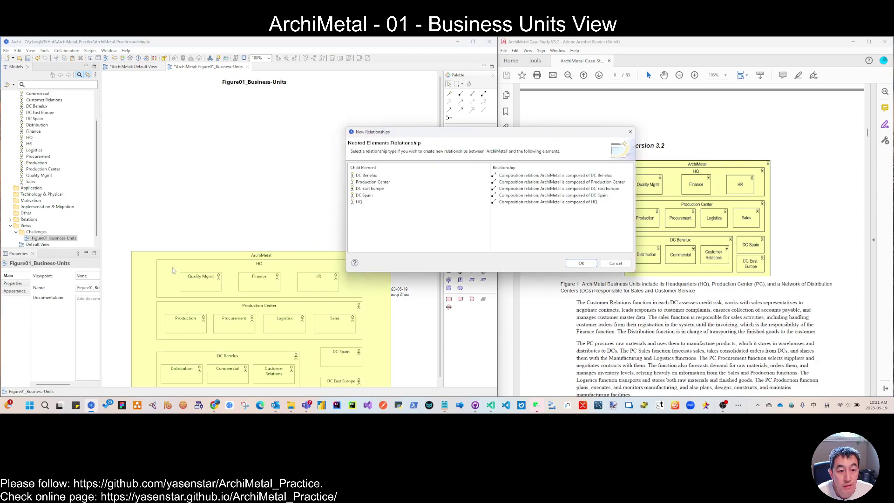
# Accept ArchiMetal's composition relations, move it to the top with the Last Update note below, and extend its bottom edge.
pyautogui.click(582, 264)
pyautogui.moveTo(385, 273); pyautogui.dragTo(378, 110)
pyautogui.moveTo(379, 296); pyautogui.dragTo(330, 263)
pyautogui.click(375, 211)
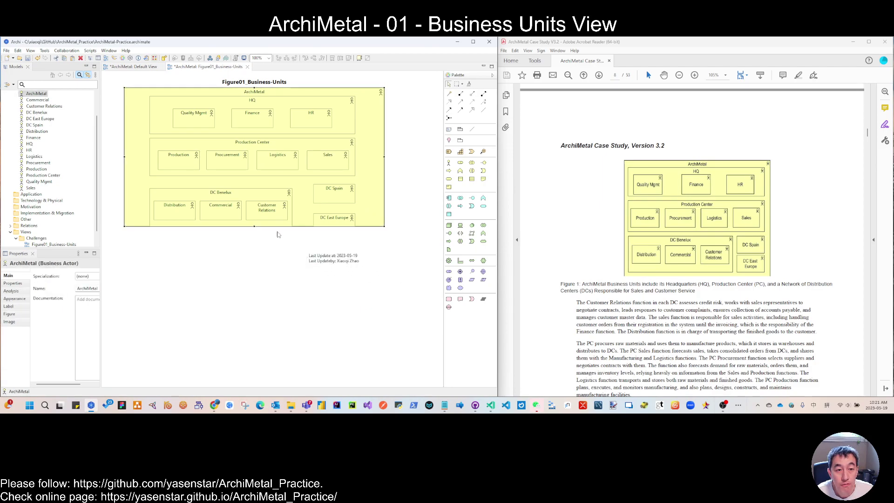
pyautogui.moveTo(254, 227); pyautogui.dragTo(256, 239)
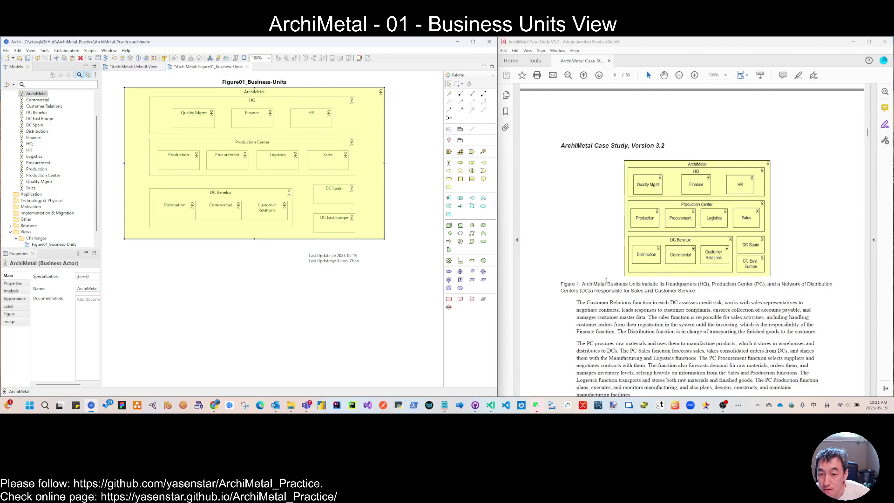
pyautogui.moveTo(248, 93); pyautogui.dragTo(248, 97)
pyautogui.click(352, 266)
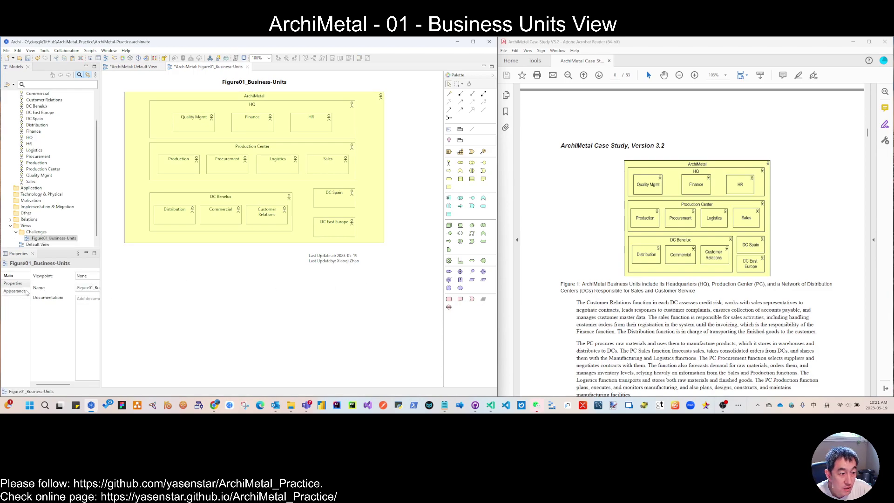
# Show the diagram's properties and widen the model tree panel and property name column.
pyautogui.click(14, 283)
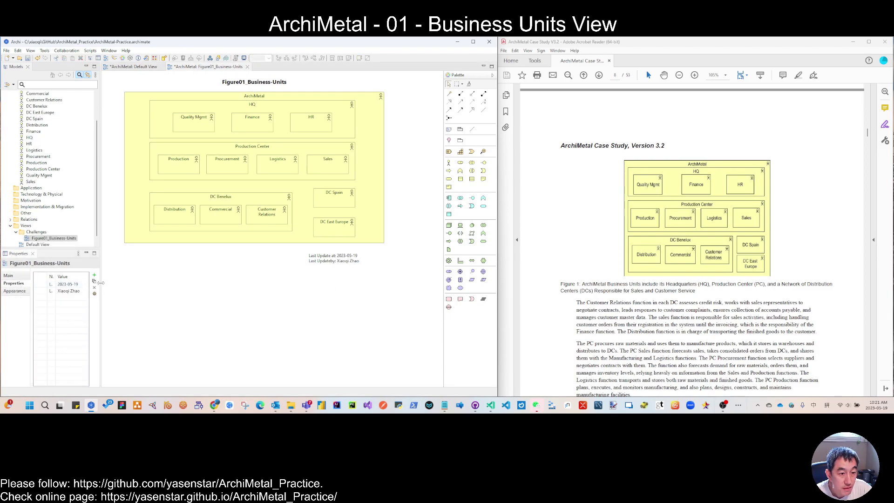
pyautogui.moveTo(101, 285); pyautogui.dragTo(157, 285)
pyautogui.moveTo(57, 277); pyautogui.dragTo(81, 277)
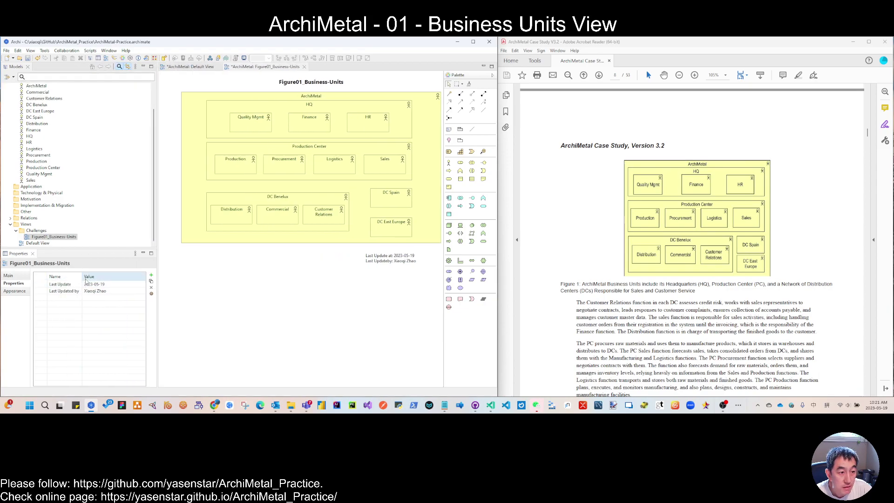
pyautogui.click(245, 278)
pyautogui.moveTo(156, 203); pyautogui.dragTo(129, 204)
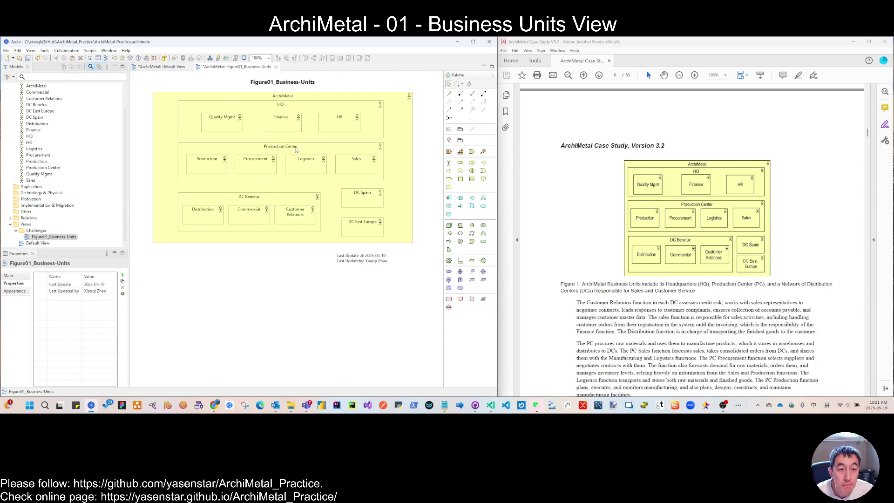
# Nudge Production Center and DC Spain down, narrow ArchiMetal from both sides, and save the model.
pyautogui.moveTo(294, 149); pyautogui.dragTo(295, 153)
pyautogui.moveTo(361, 200); pyautogui.dragTo(362, 203)
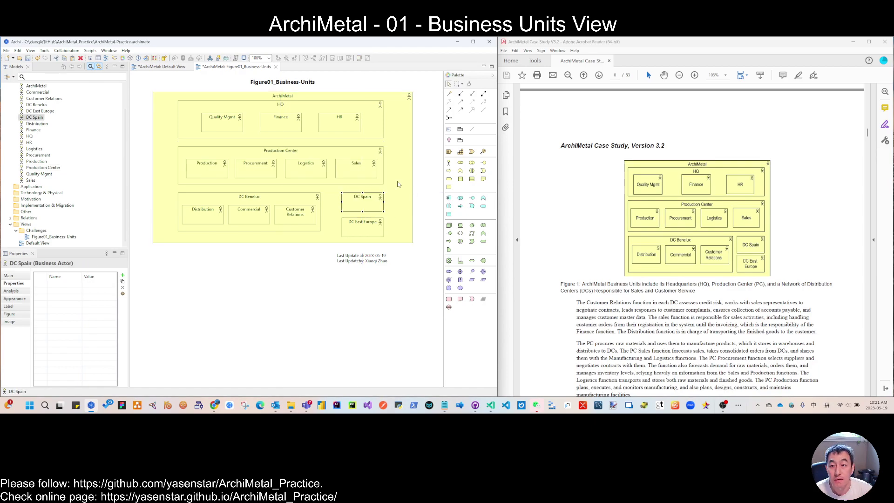
pyautogui.click(411, 167)
pyautogui.moveTo(413, 171); pyautogui.dragTo(394, 171)
pyautogui.moveTo(154, 167); pyautogui.dragTo(167, 171)
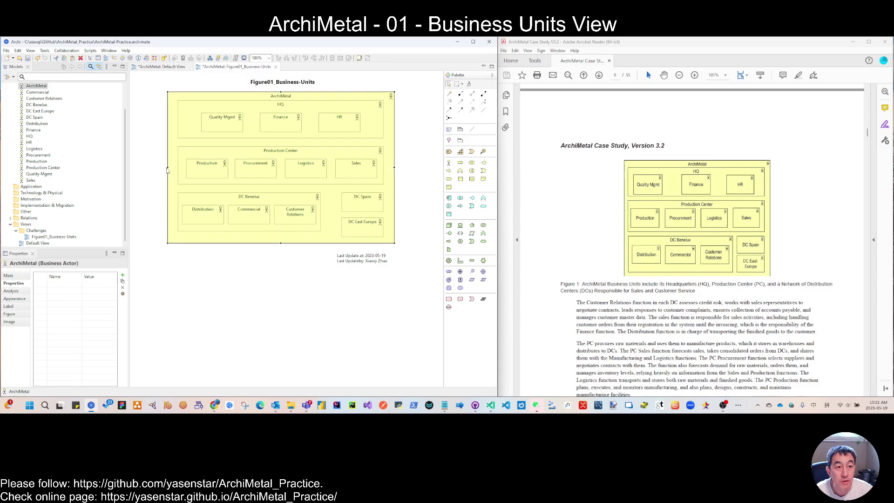
pyautogui.click(27, 58)
# Shift the Last Update note left and select the Figure01_Business-Units title note.
pyautogui.moveTo(368, 261); pyautogui.dragTo(352, 262)
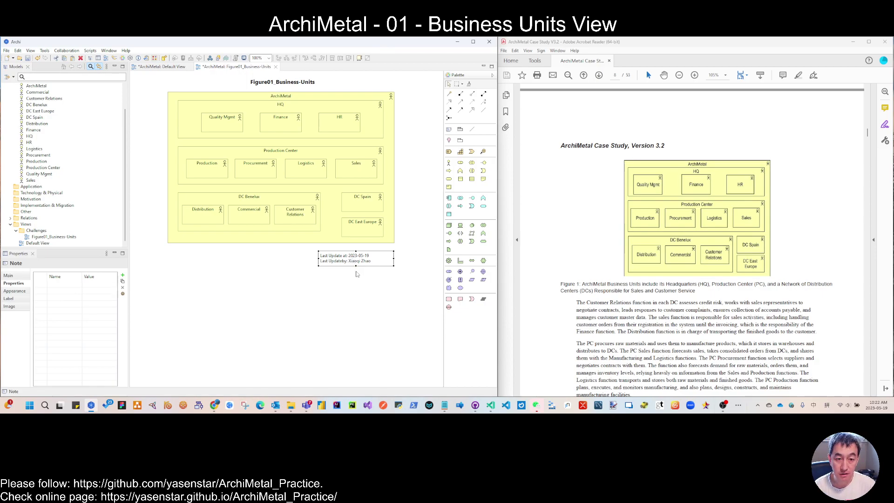
pyautogui.click(255, 297)
pyautogui.click(287, 84)
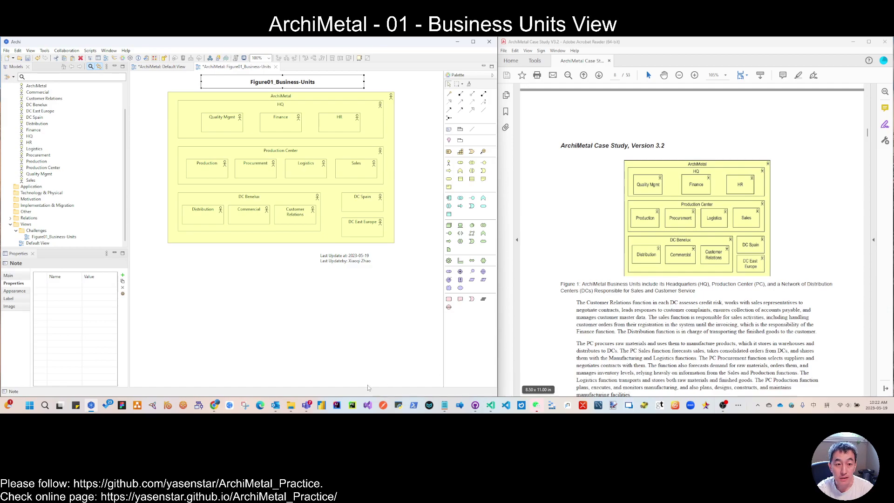
# Bring up the ArchiMetal_Practice GitHub page in Chrome and scroll through the README's views mindmap.
pyautogui.moveTo(216, 406)
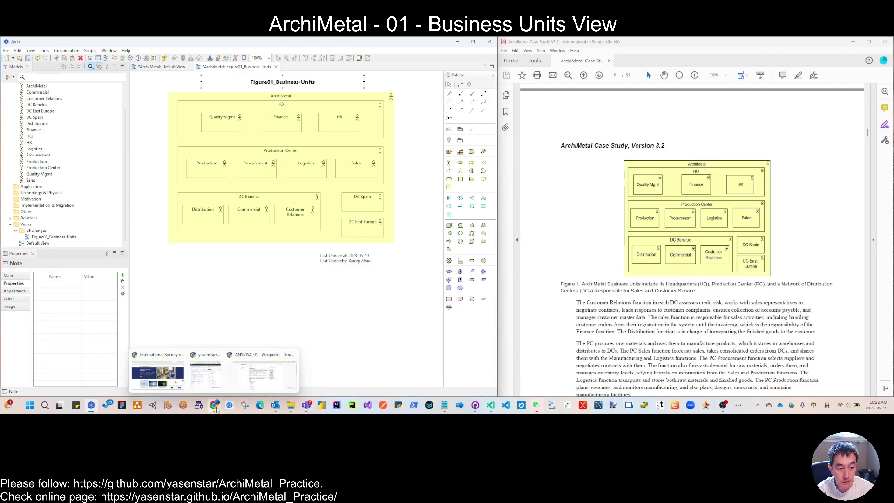
pyautogui.click(204, 374)
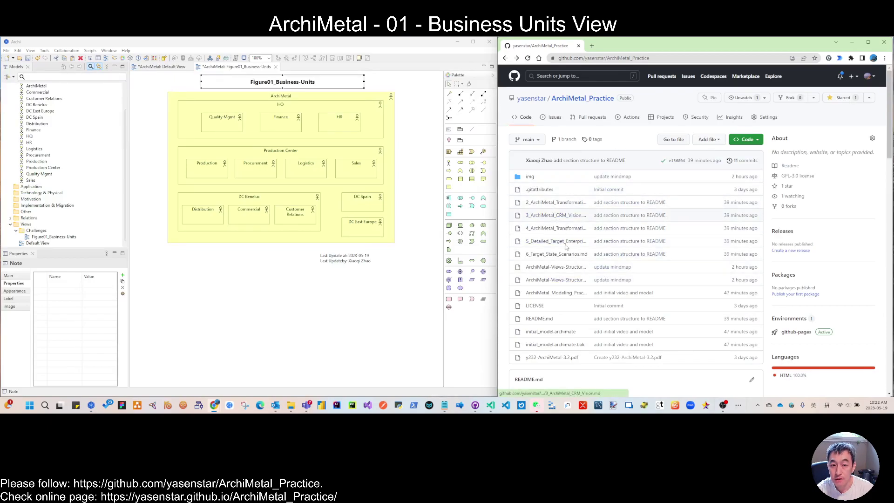
pyautogui.scroll(-3, 574, 268)
pyautogui.scroll(2, 586, 242)
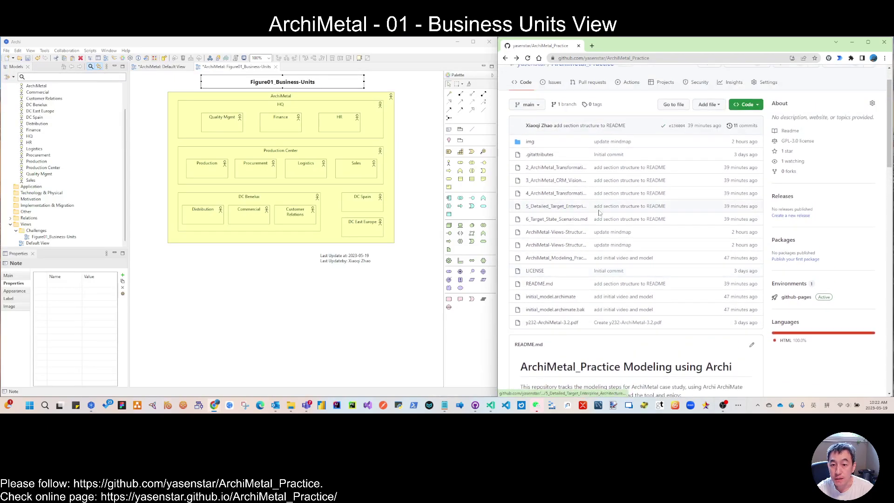
pyautogui.scroll(-4, 599, 213)
pyautogui.scroll(-6, 599, 214)
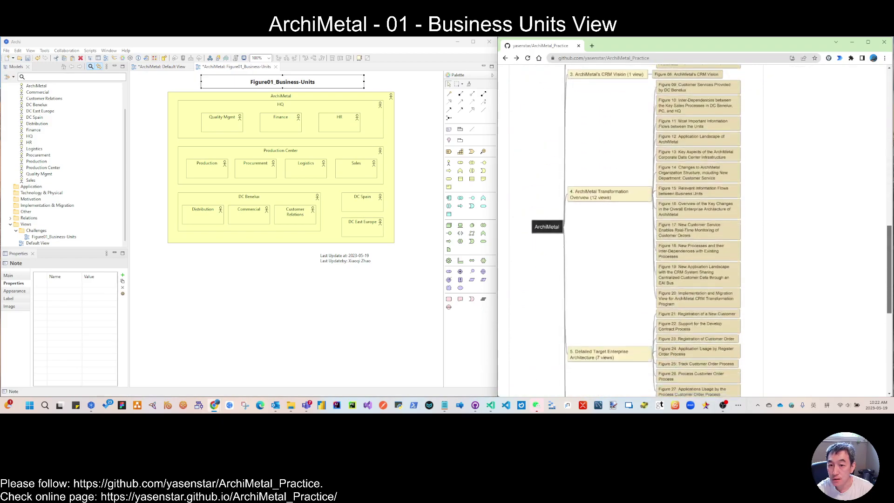
pyautogui.scroll(-6, 573, 259)
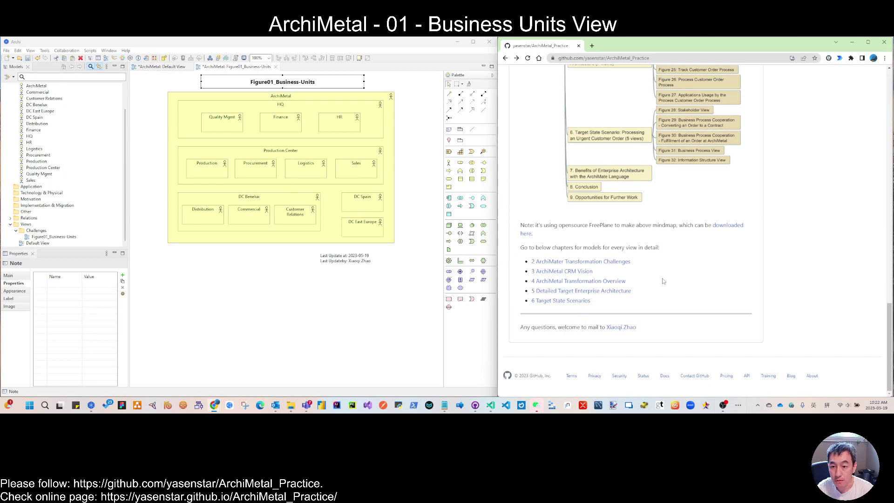
pyautogui.scroll(15, 679, 283)
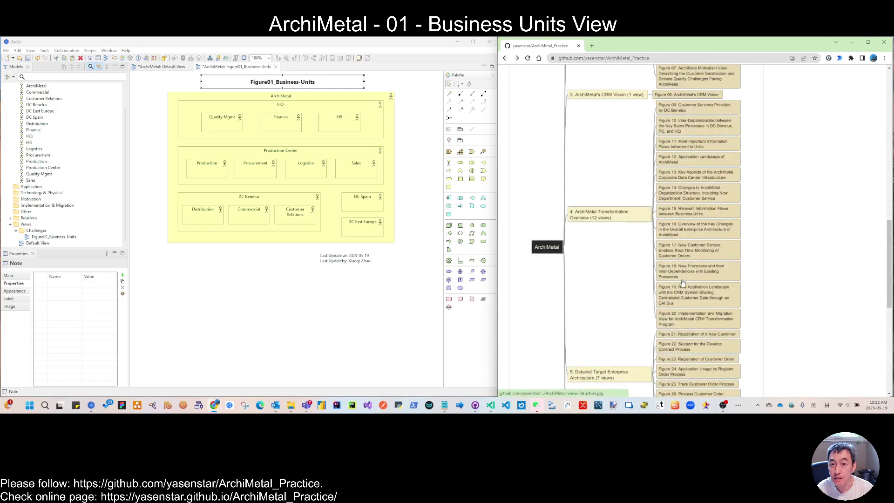